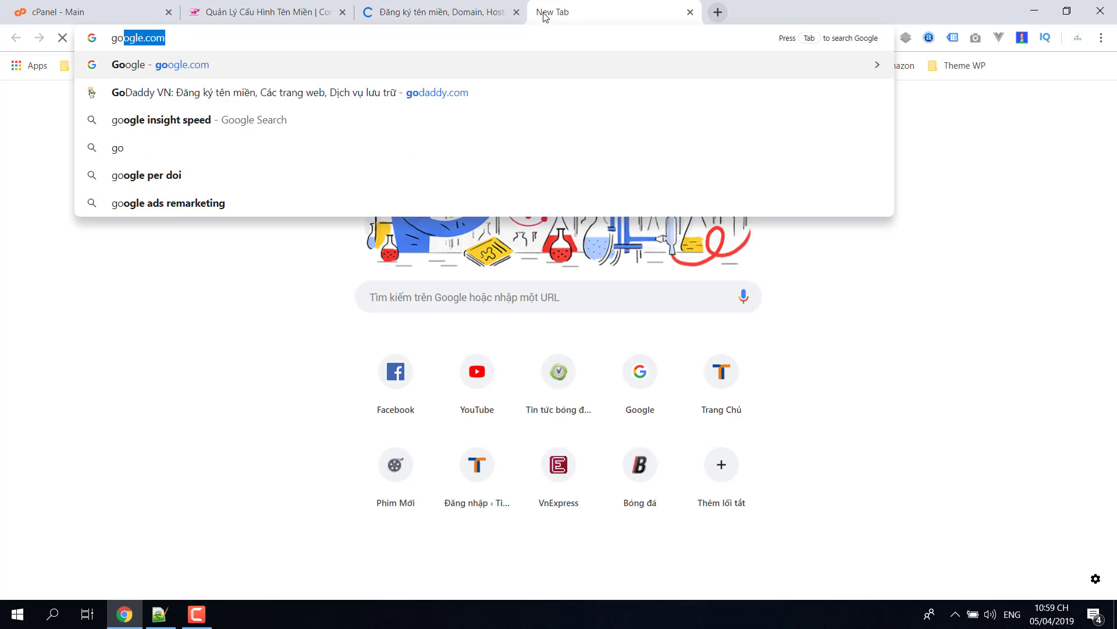
# - Open the GoDaddy website in the new tab and dismiss the promotional popup on the Mat Bao site
pyautogui.press('Return')
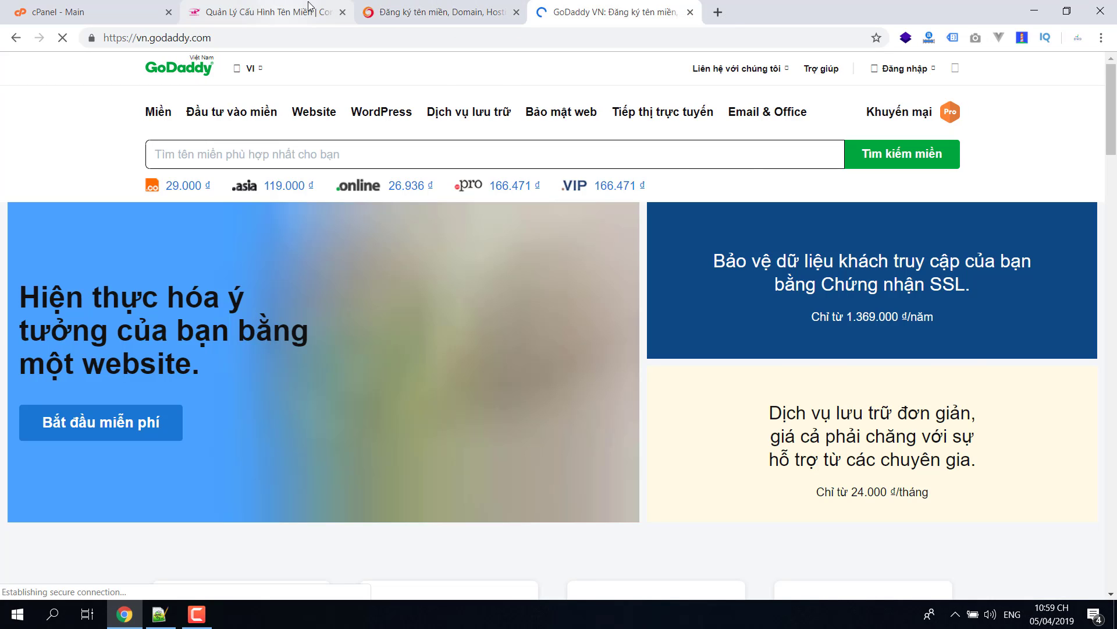
pyautogui.click(268, 12)
pyautogui.click(449, 17)
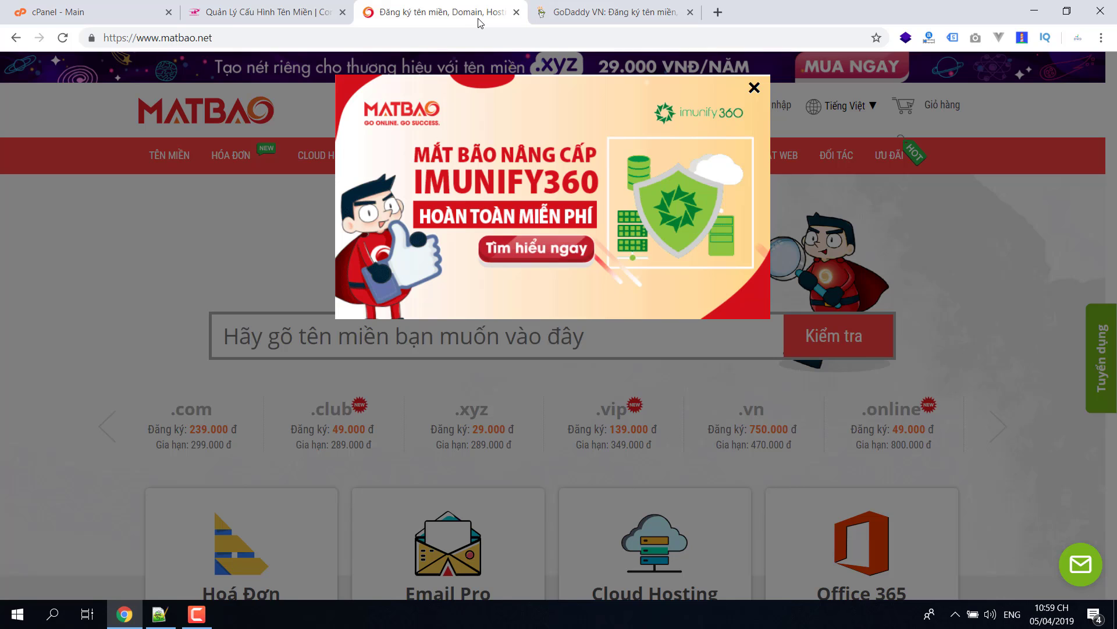
pyautogui.click(753, 90)
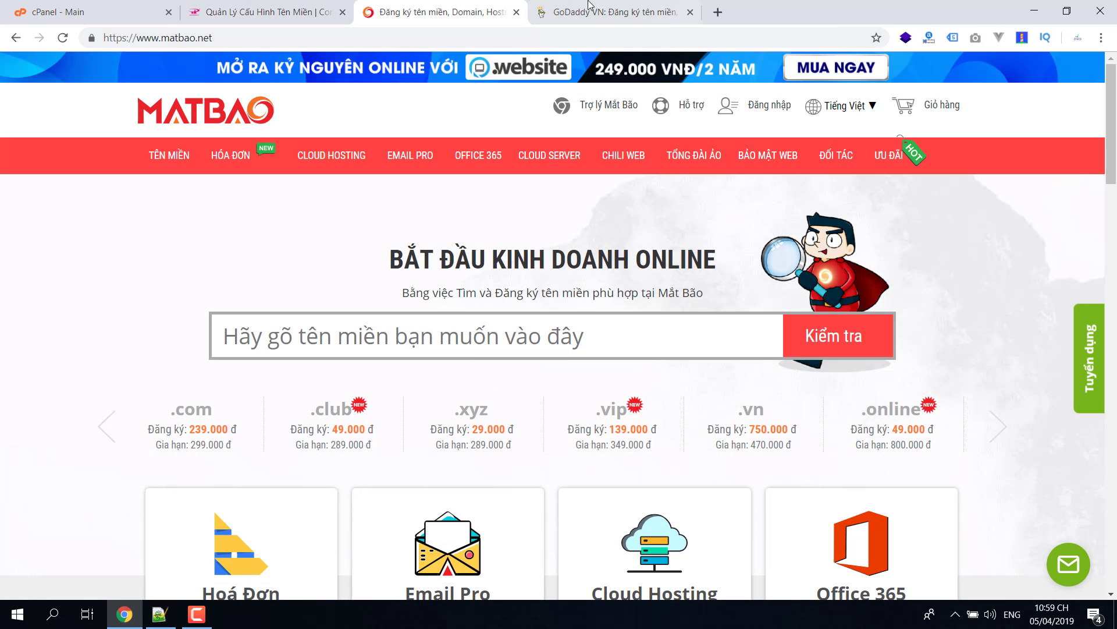
# - Look over the GoDaddy Vietnam home page, including its web address, domain search and service offers
pyautogui.click(605, 14)
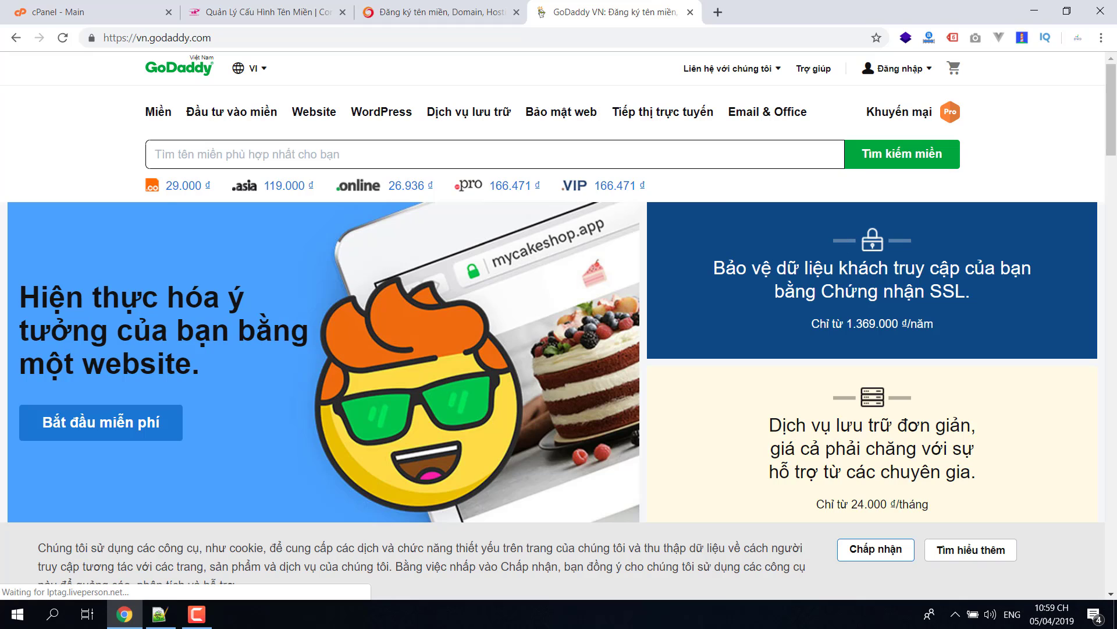
pyautogui.click(168, 71)
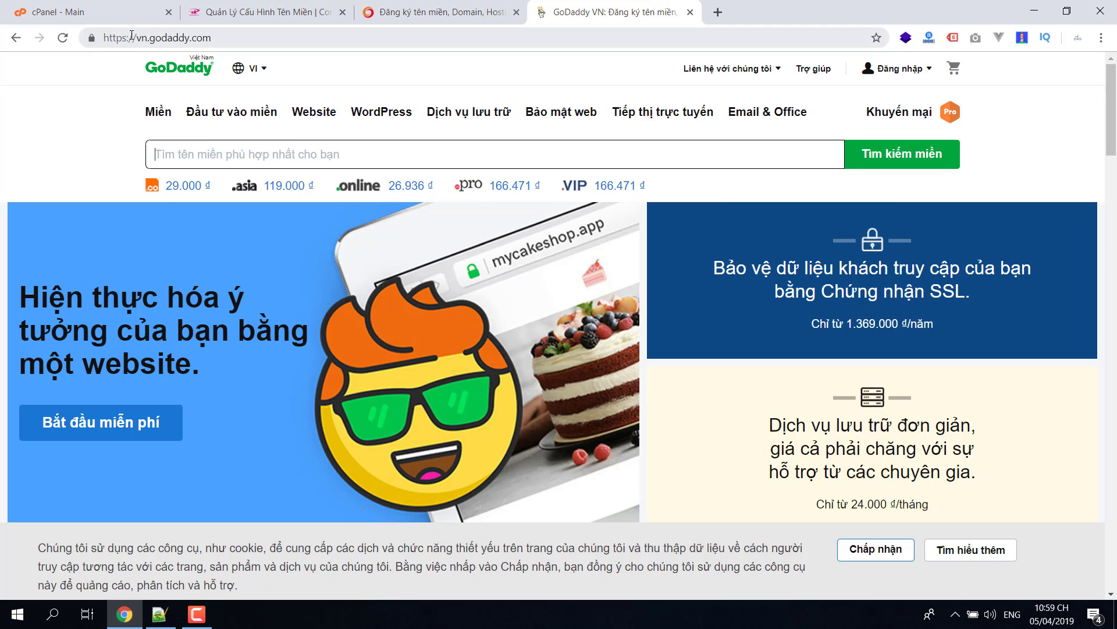
pyautogui.moveTo(126, 38); pyautogui.dragTo(232, 42)
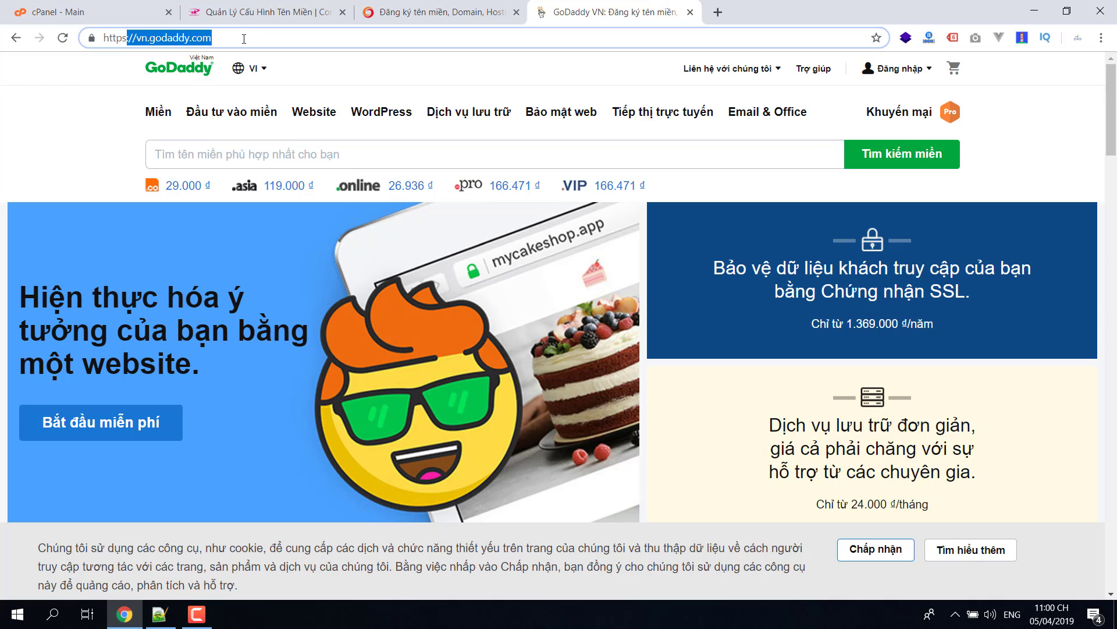
pyautogui.click(244, 41)
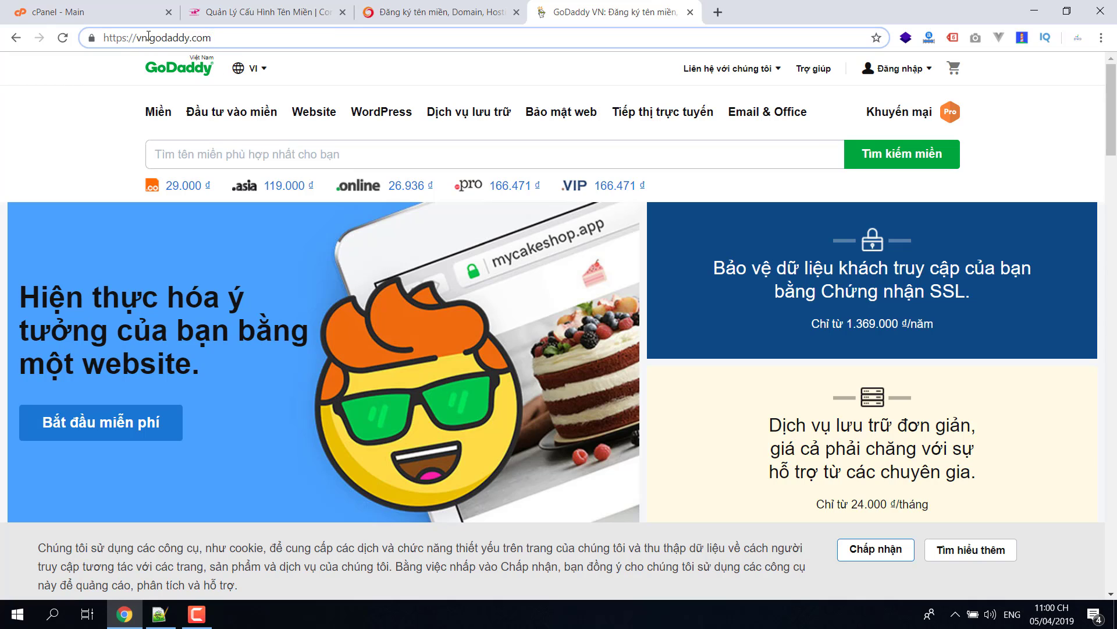
pyautogui.moveTo(211, 39); pyautogui.dragTo(99, 39)
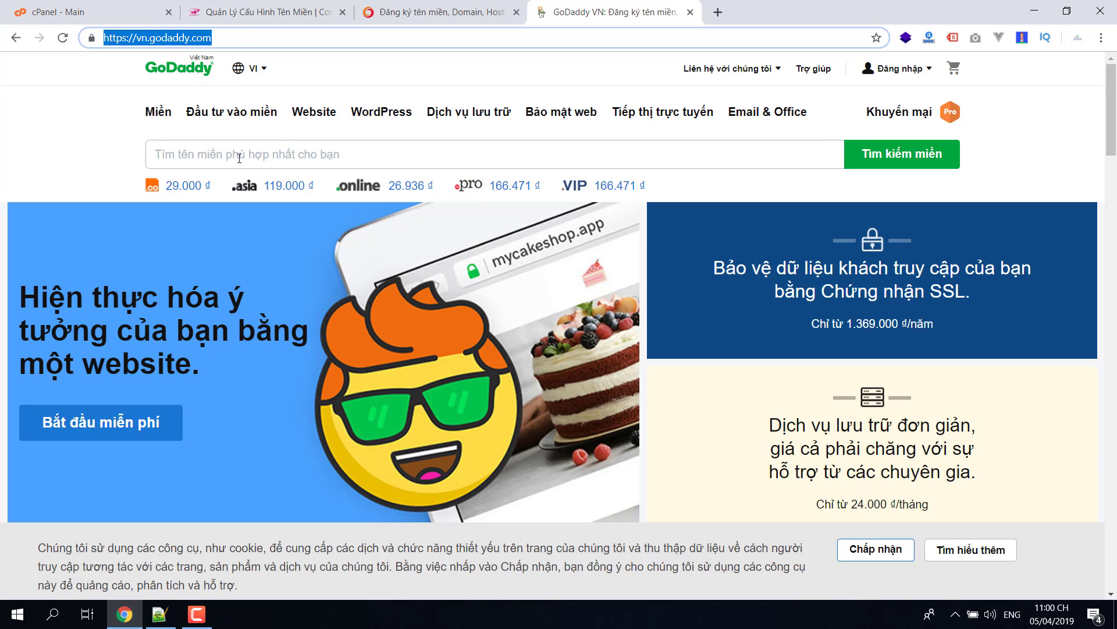
pyautogui.scroll(-15, 684, 364)
pyautogui.scroll(12, 683, 364)
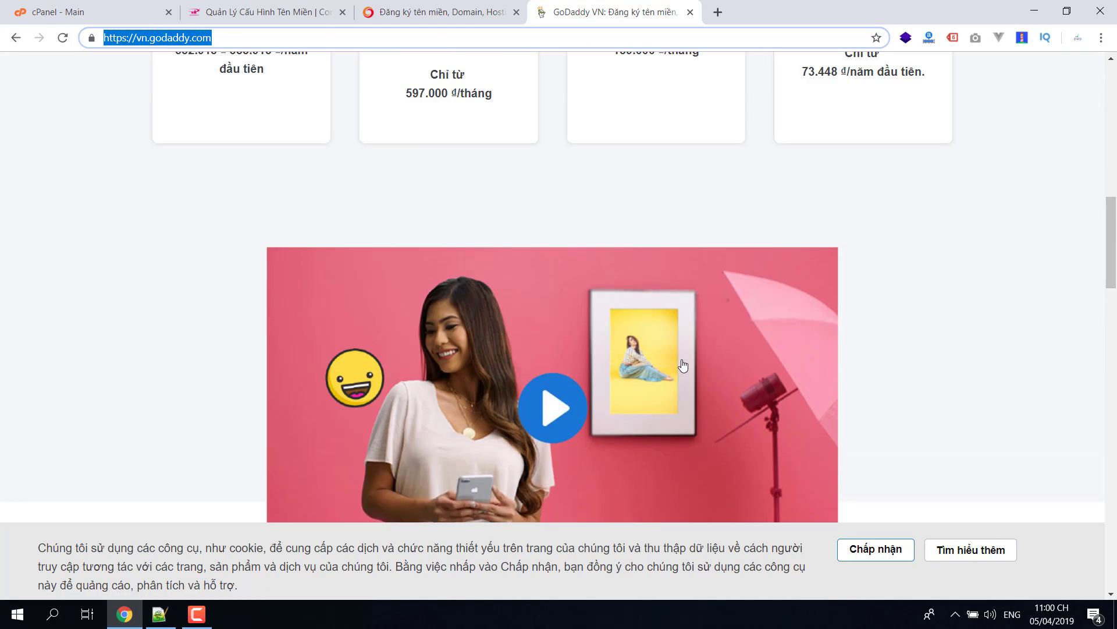
pyautogui.scroll(-5, 683, 370)
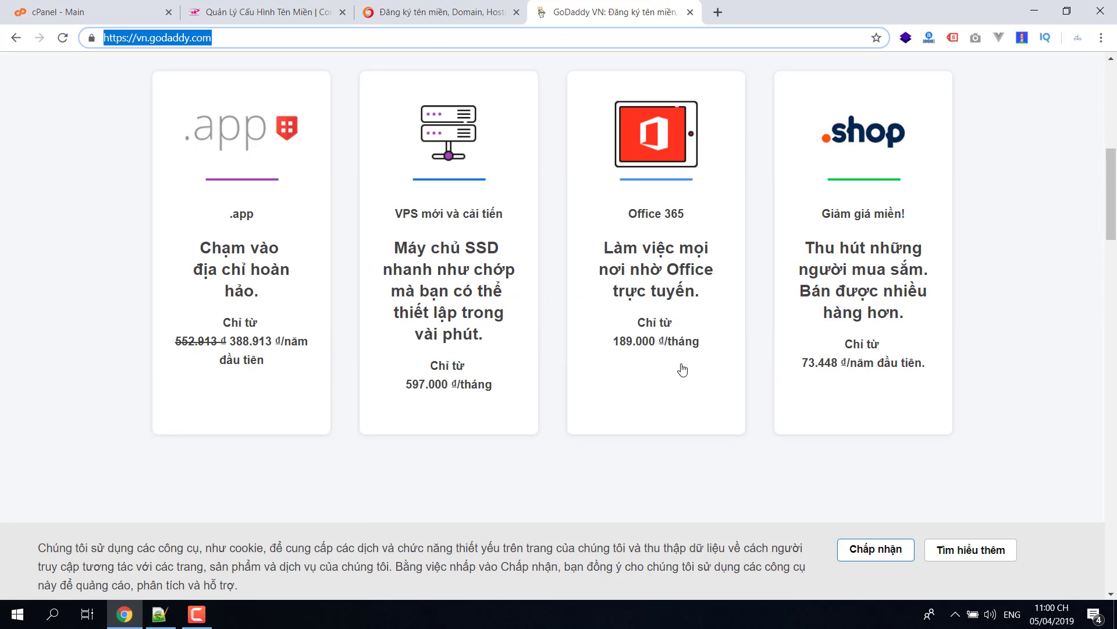
pyautogui.scroll(9, 683, 369)
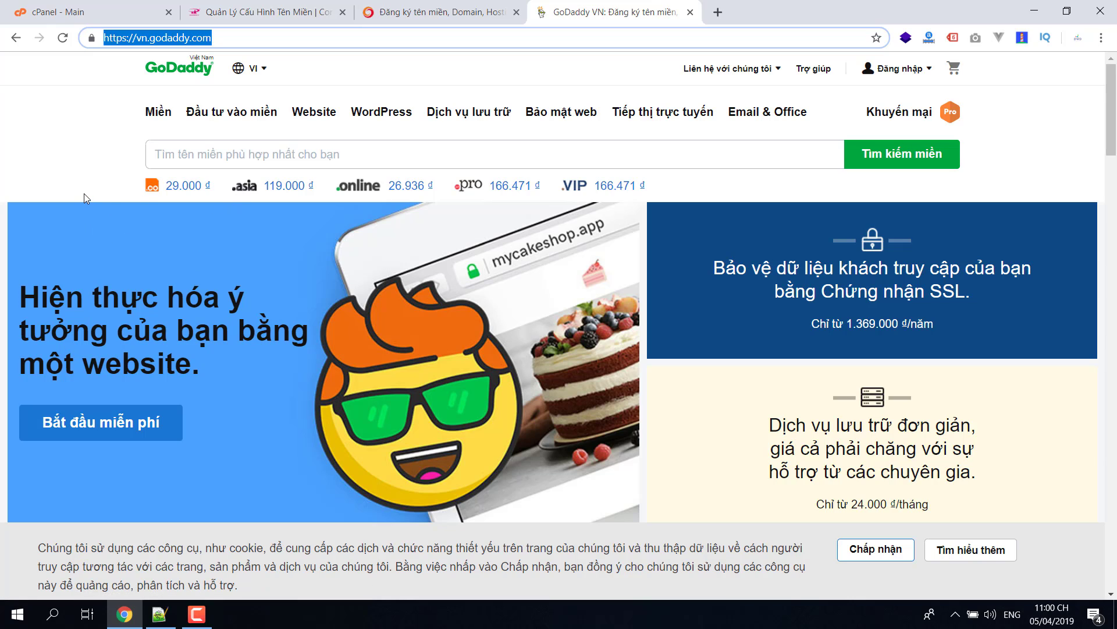
# - Apply the default configuration to the domain's DNS records in the P.A Vietnam control panel and accept the confirmation
pyautogui.click(280, 11)
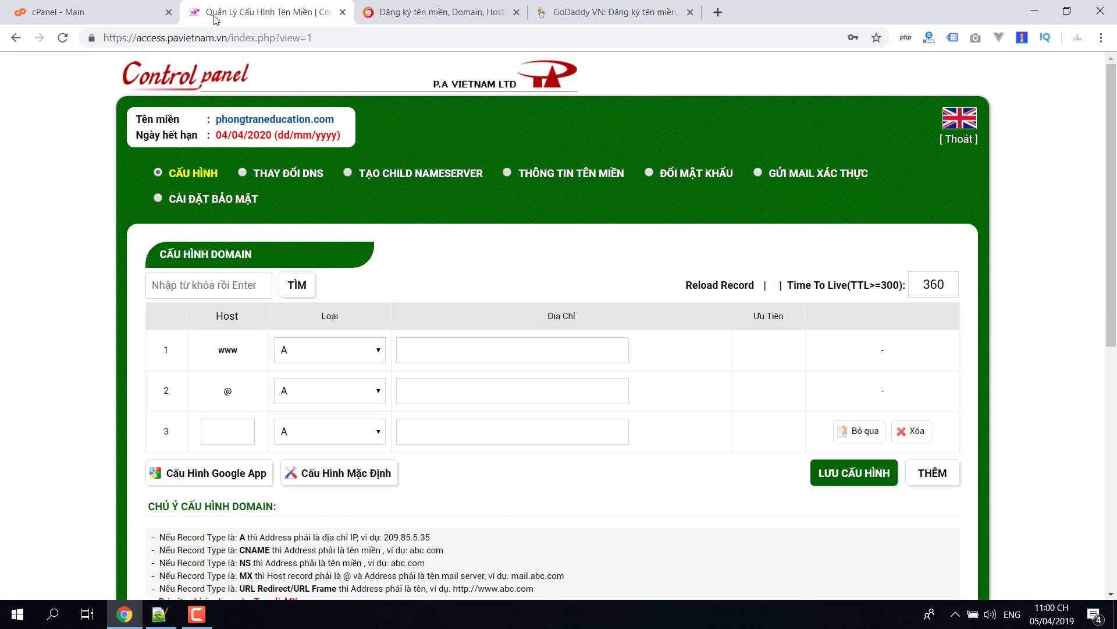
pyautogui.click(329, 476)
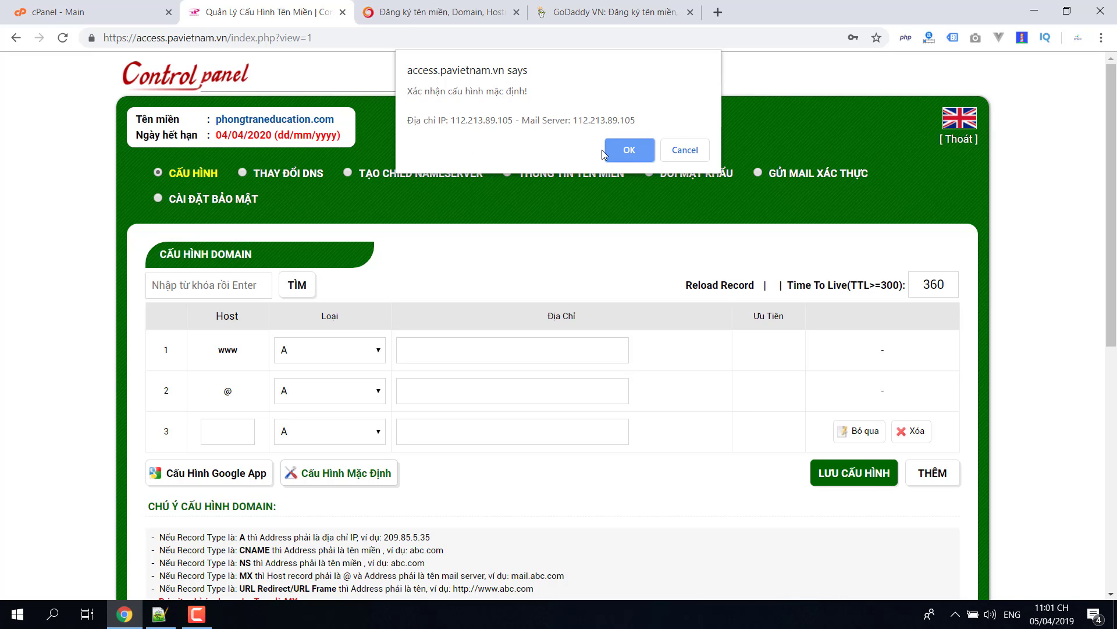
pyautogui.click(629, 154)
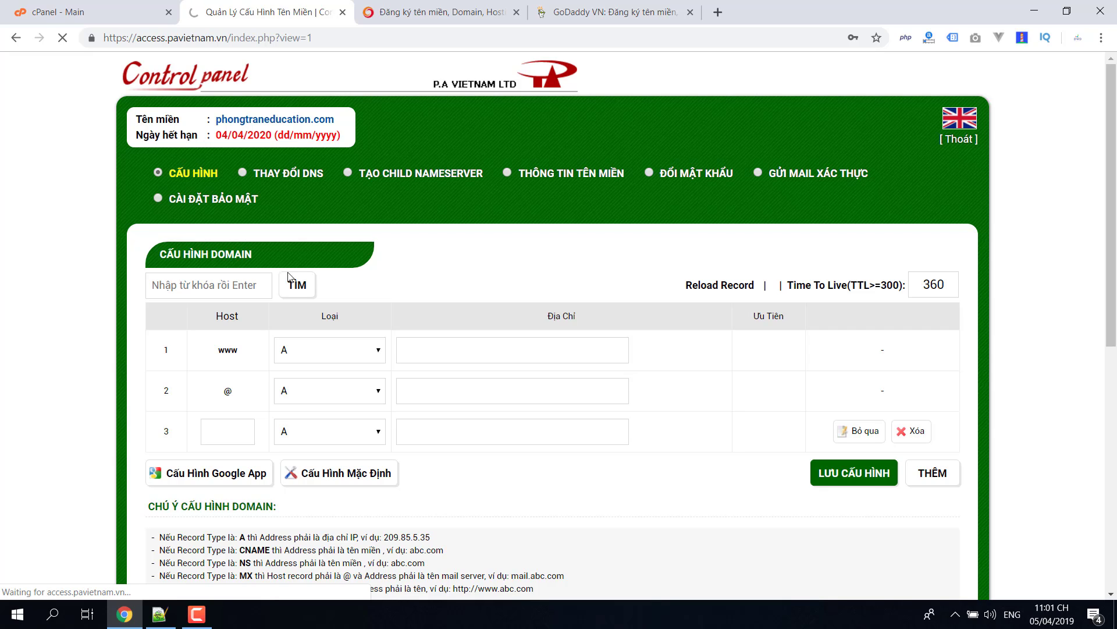
pyautogui.click(440, 350)
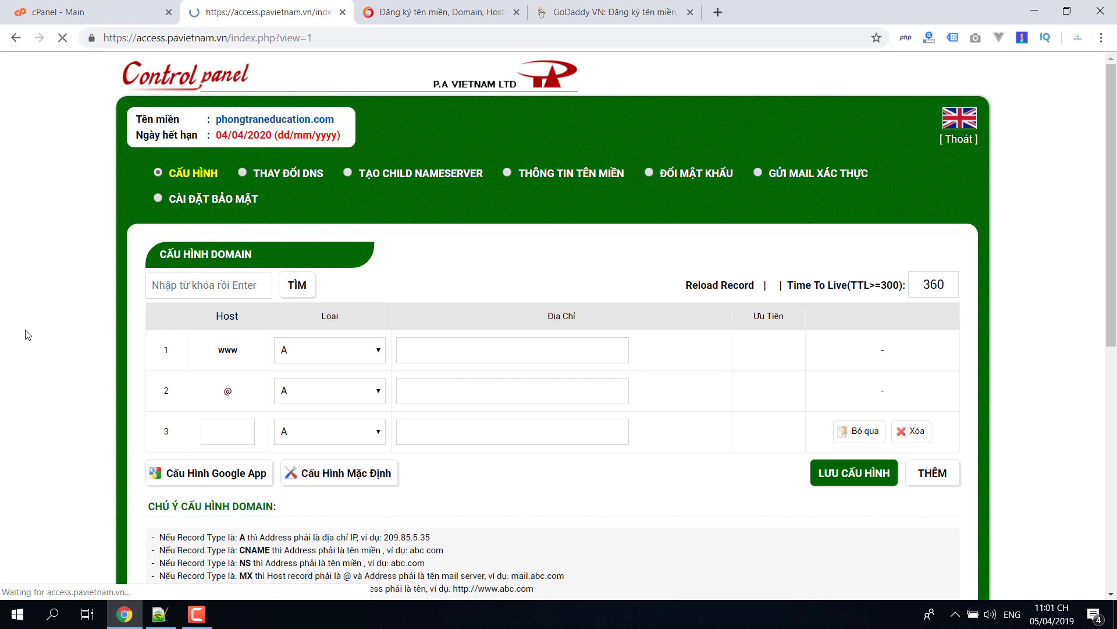
# - Examine the IP addresses assigned to the www, @, mail and ftp records
pyautogui.scroll(-2, 90, 337)
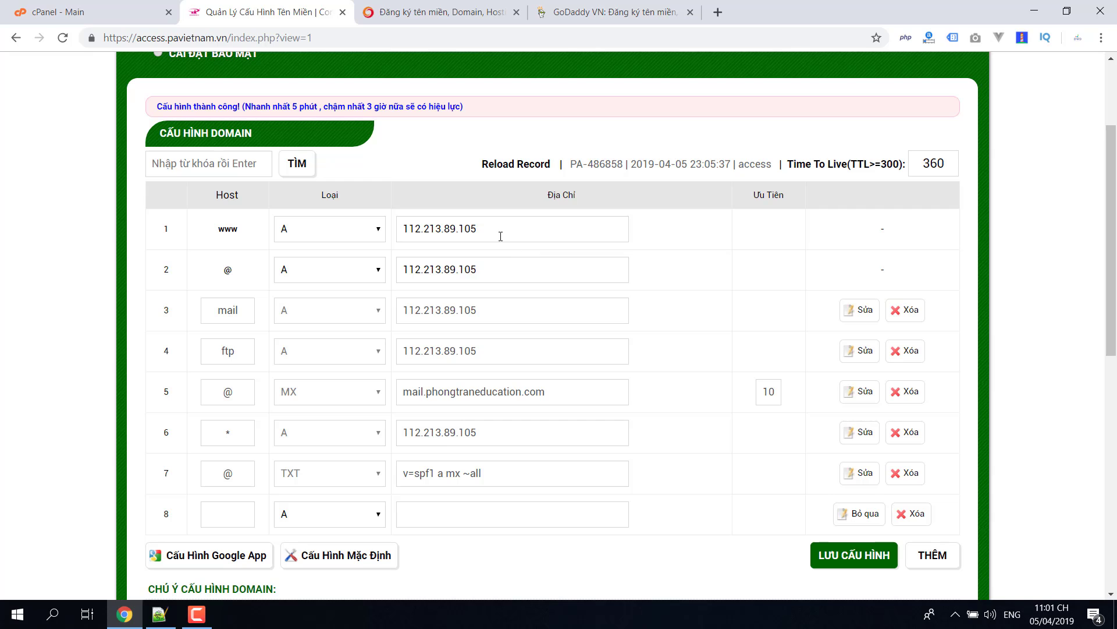
pyautogui.moveTo(479, 228); pyautogui.dragTo(374, 230)
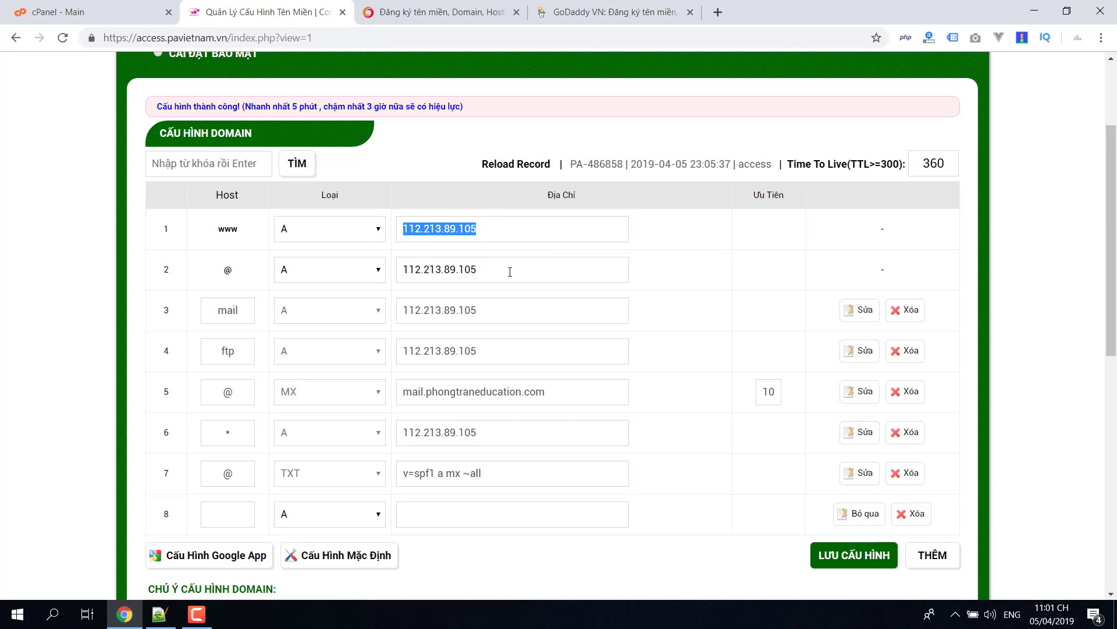
pyautogui.moveTo(509, 269); pyautogui.dragTo(375, 272)
pyautogui.moveTo(479, 308); pyautogui.dragTo(395, 314)
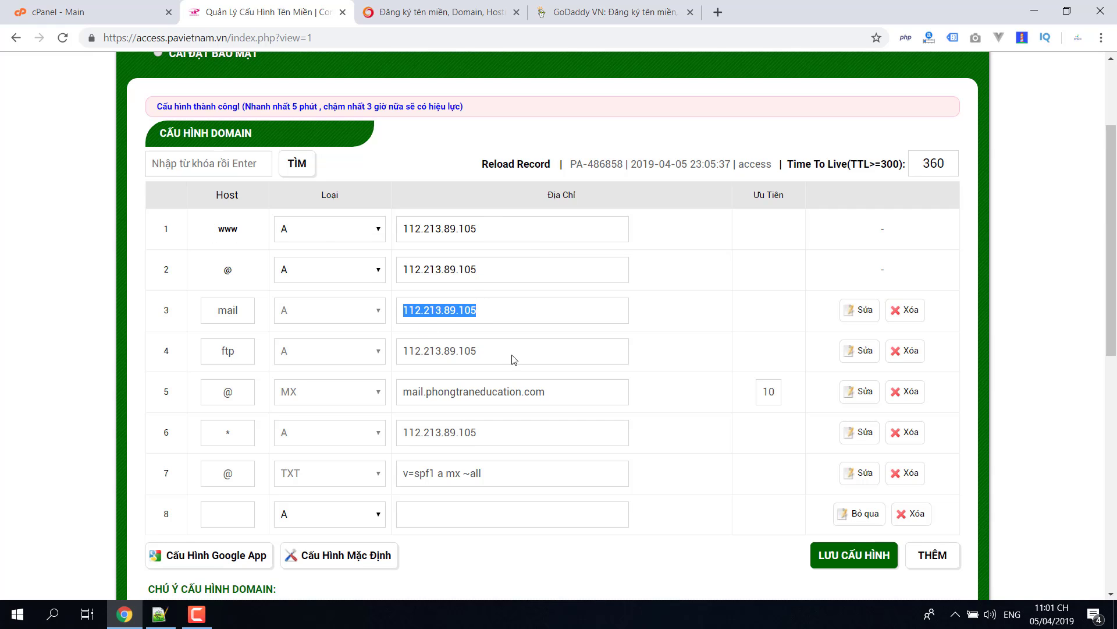
pyautogui.moveTo(479, 351); pyautogui.dragTo(414, 352)
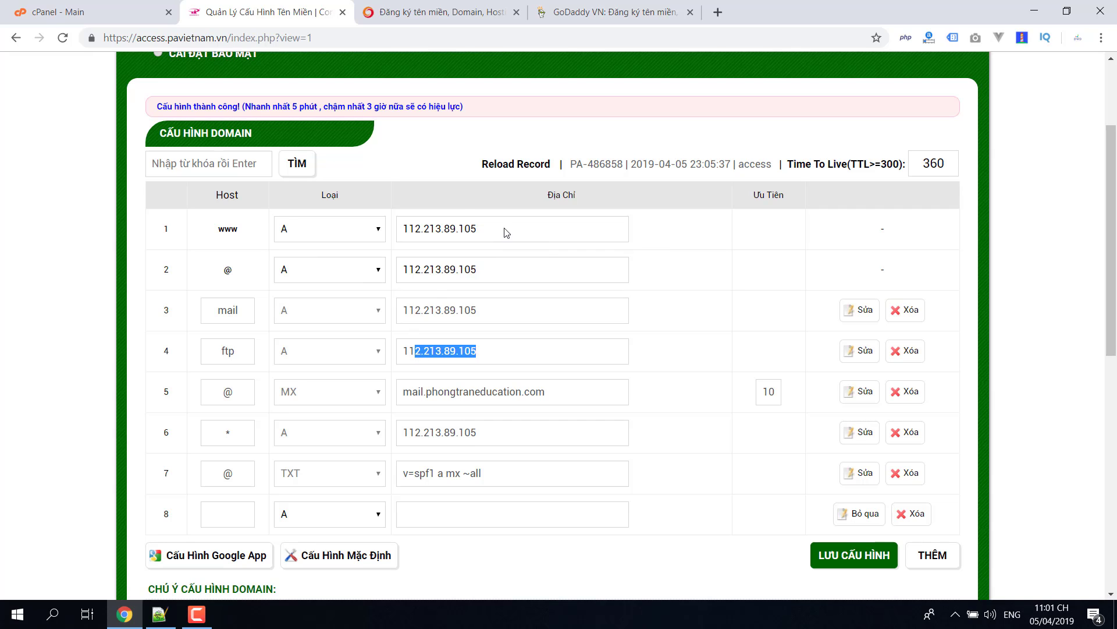
pyautogui.moveTo(499, 235); pyautogui.dragTo(400, 233)
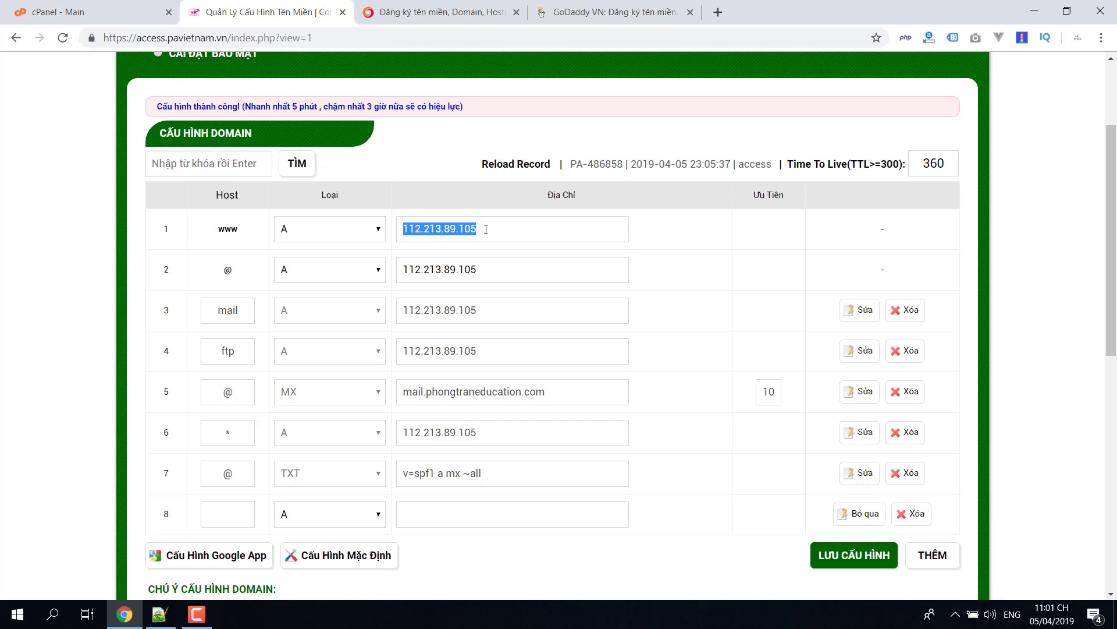
pyautogui.press('Right')
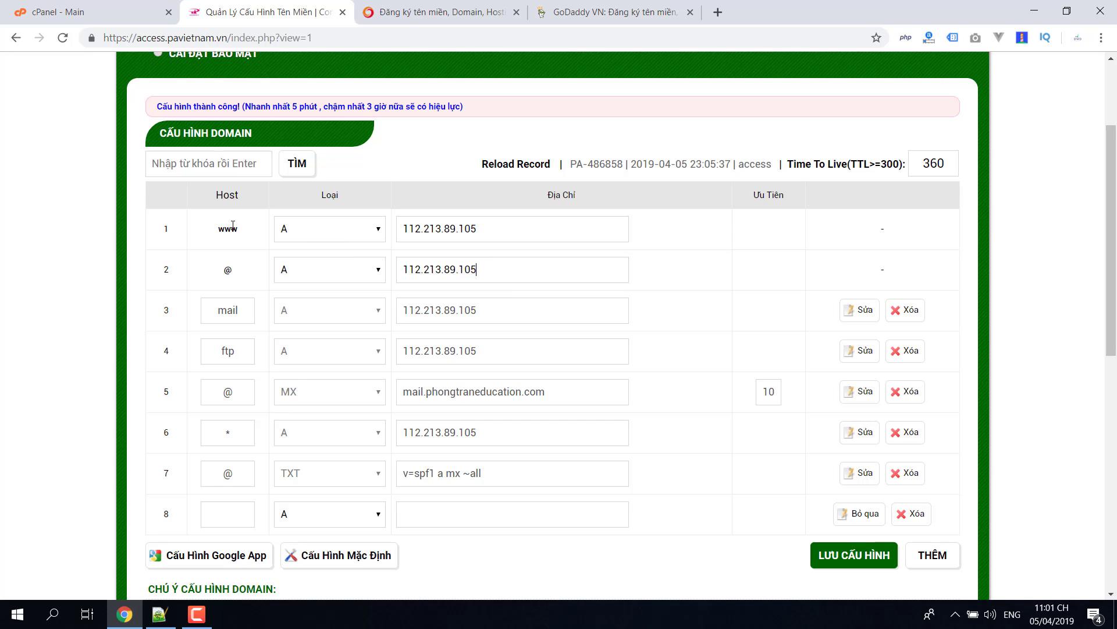
# - Examine the host names of the www, @ and wildcard (*) A records
pyautogui.moveTo(219, 232); pyautogui.dragTo(241, 231)
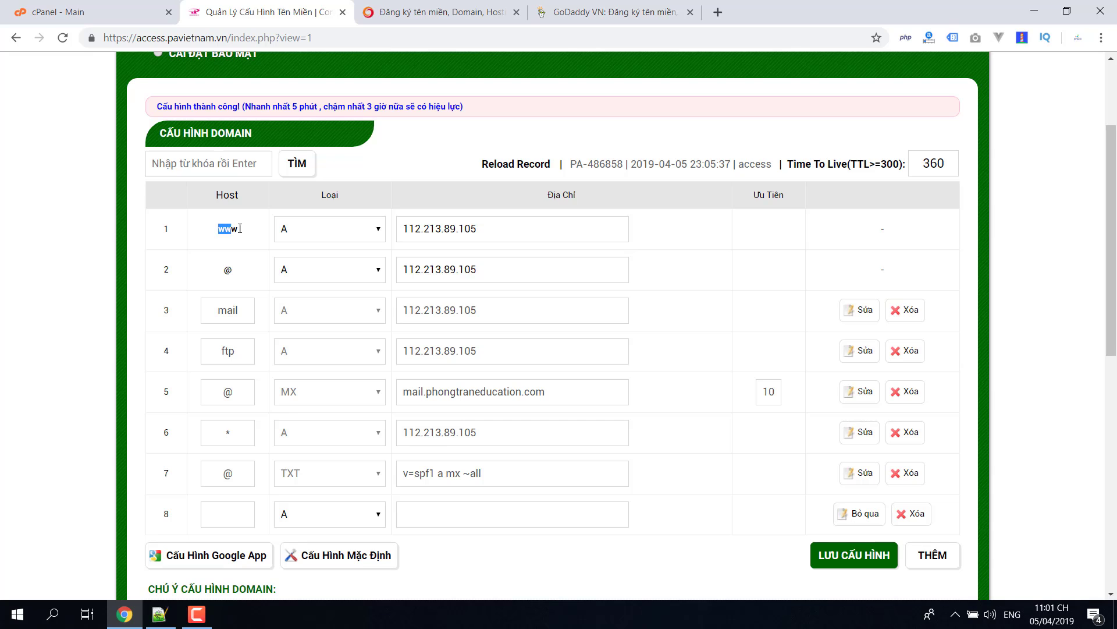
pyautogui.click(227, 279)
pyautogui.moveTo(221, 434); pyautogui.dragTo(255, 436)
pyautogui.scroll(-3, 699, 387)
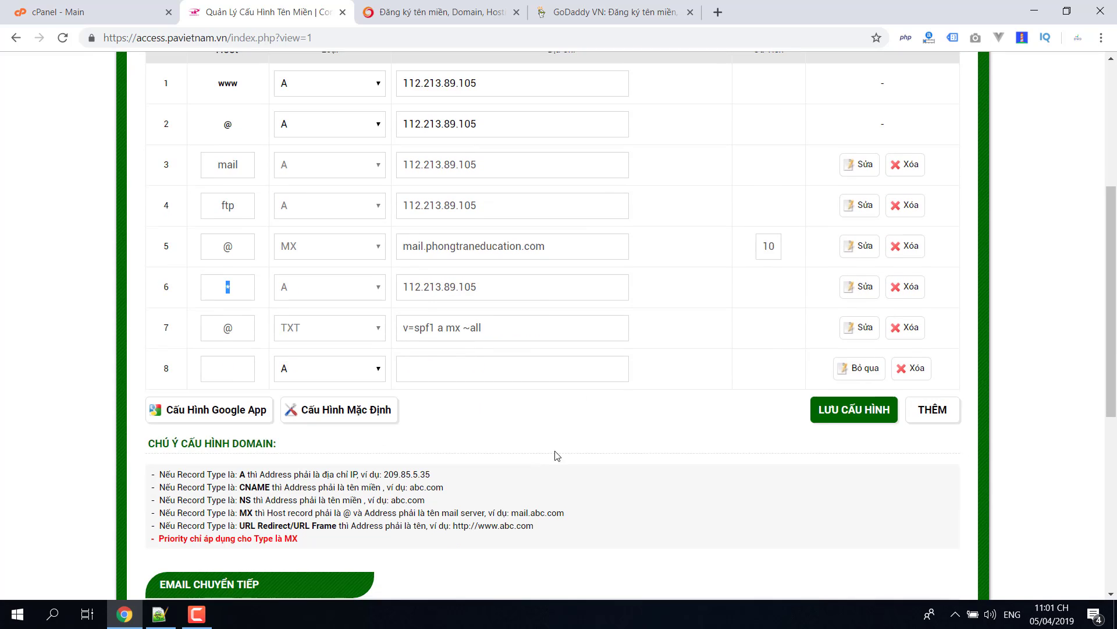
pyautogui.scroll(1, 382, 302)
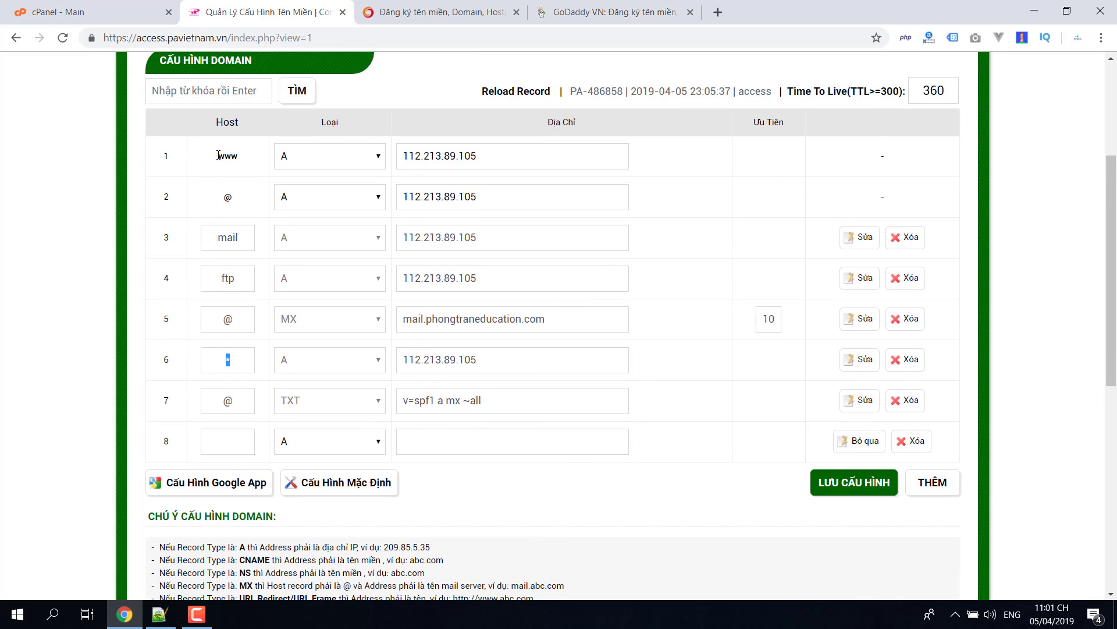
pyautogui.moveTo(216, 159); pyautogui.dragTo(245, 158)
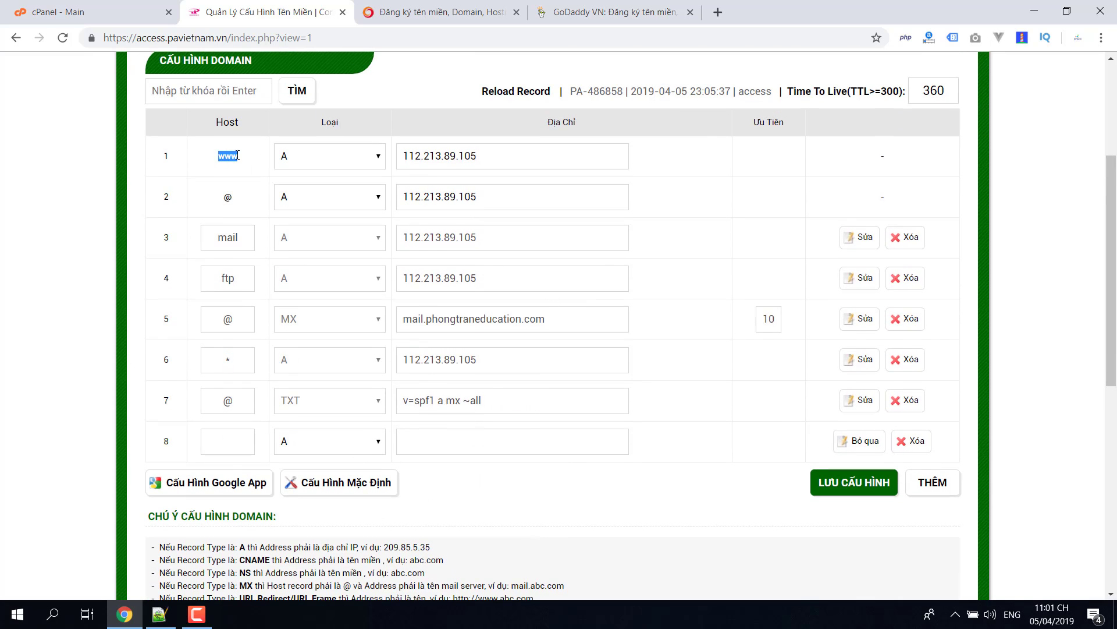
pyautogui.doubleClick(227, 197)
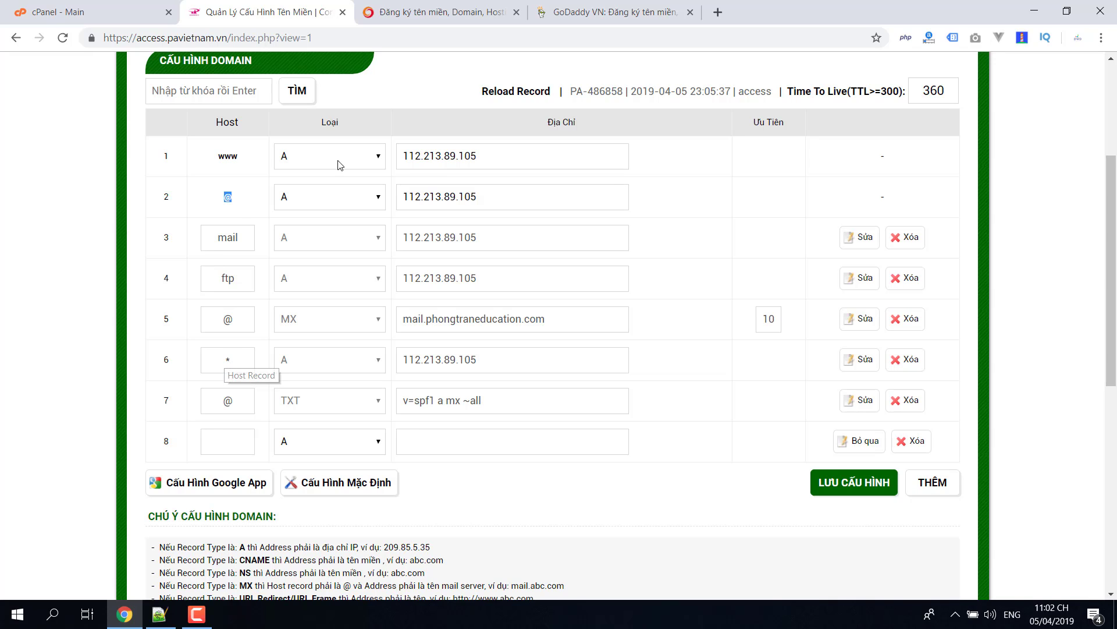
# - Save the domain's DNS configuration and confirm the save
pyautogui.click(491, 159)
pyautogui.click(858, 492)
pyautogui.click(617, 125)
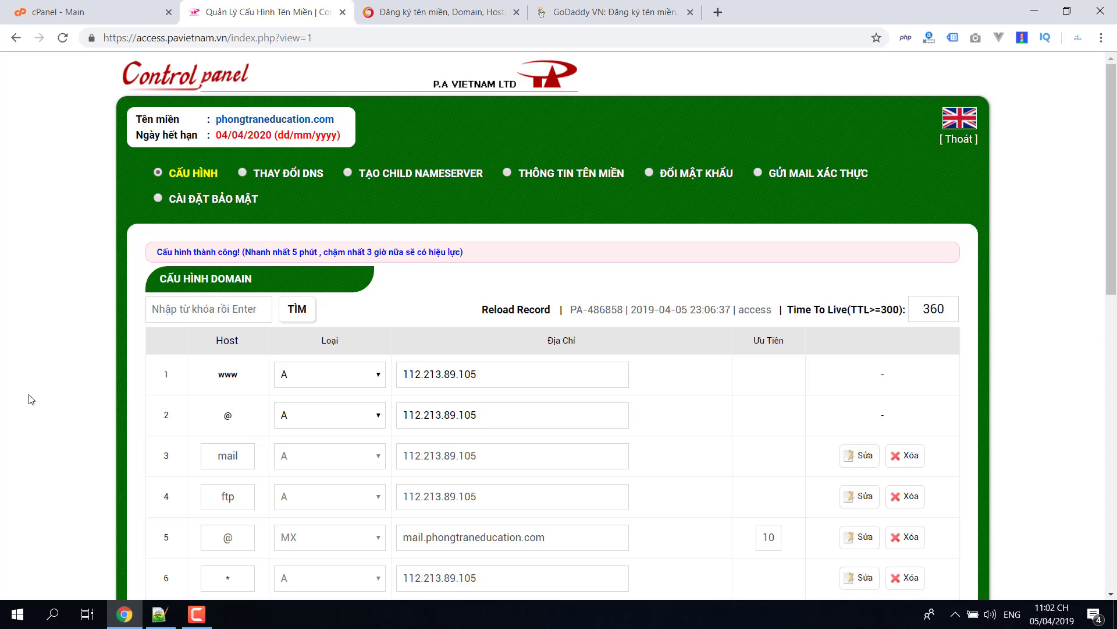
# - Review the saved DNS records and the domain name they belong to
pyautogui.scroll(-2, 31, 399)
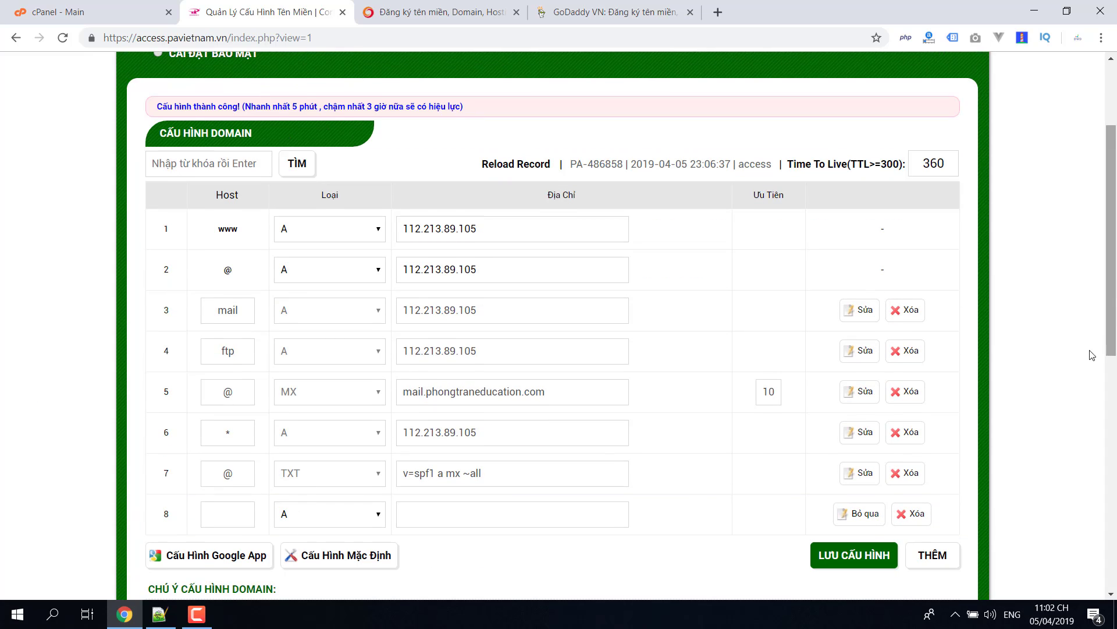
pyautogui.scroll(1, 5, 364)
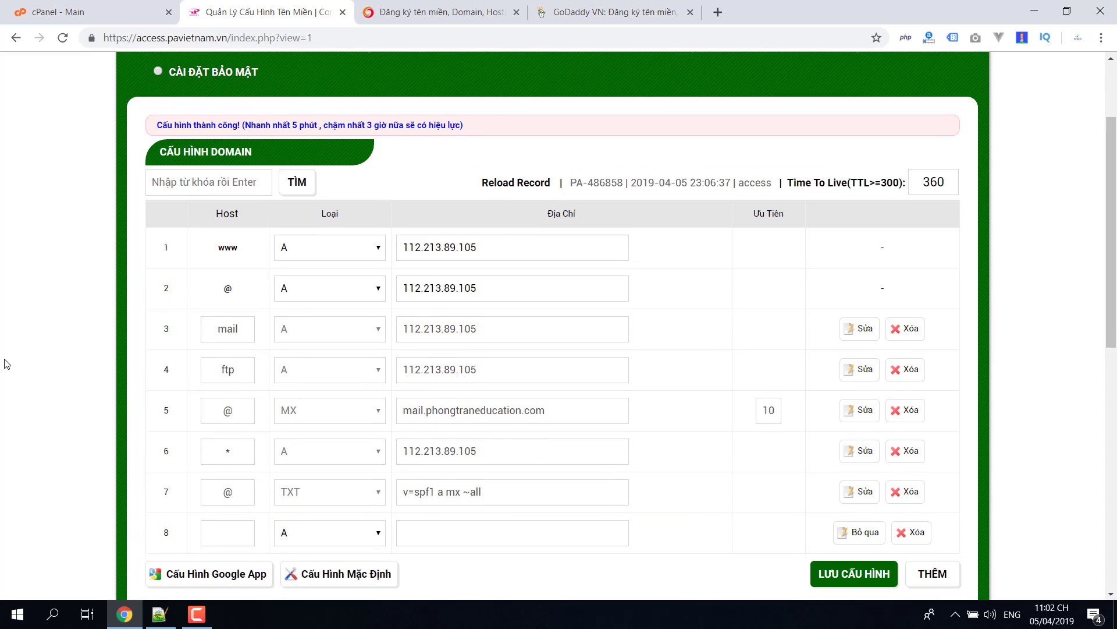
pyautogui.scroll(3, 5, 363)
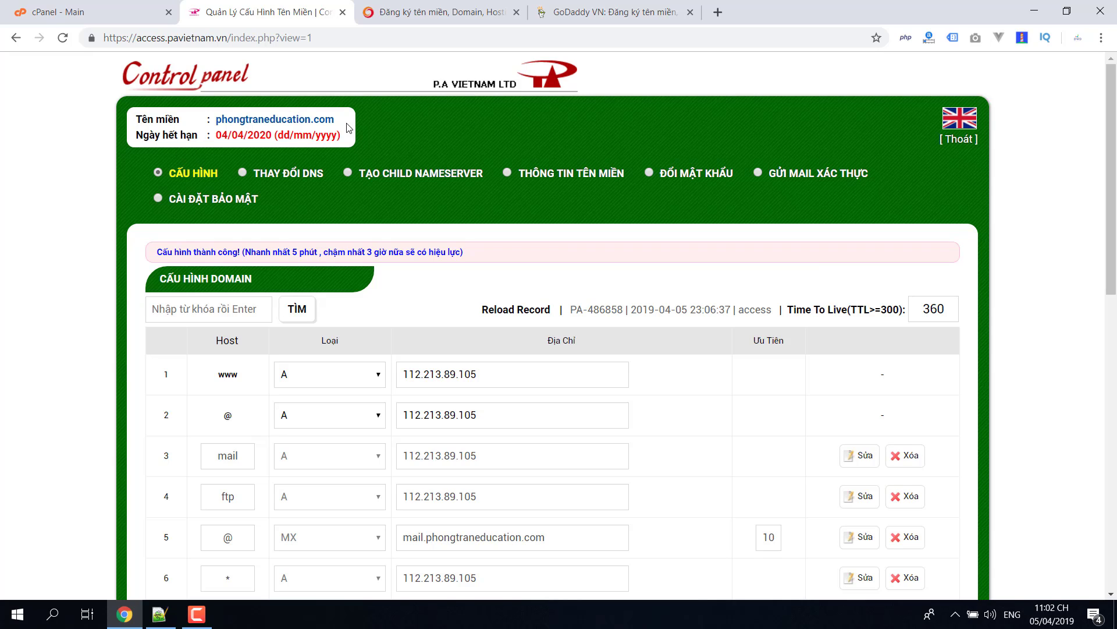
pyautogui.moveTo(348, 127); pyautogui.dragTo(214, 123)
pyautogui.click(50, 295)
pyautogui.moveTo(1114, 258); pyautogui.dragTo(1114, 337)
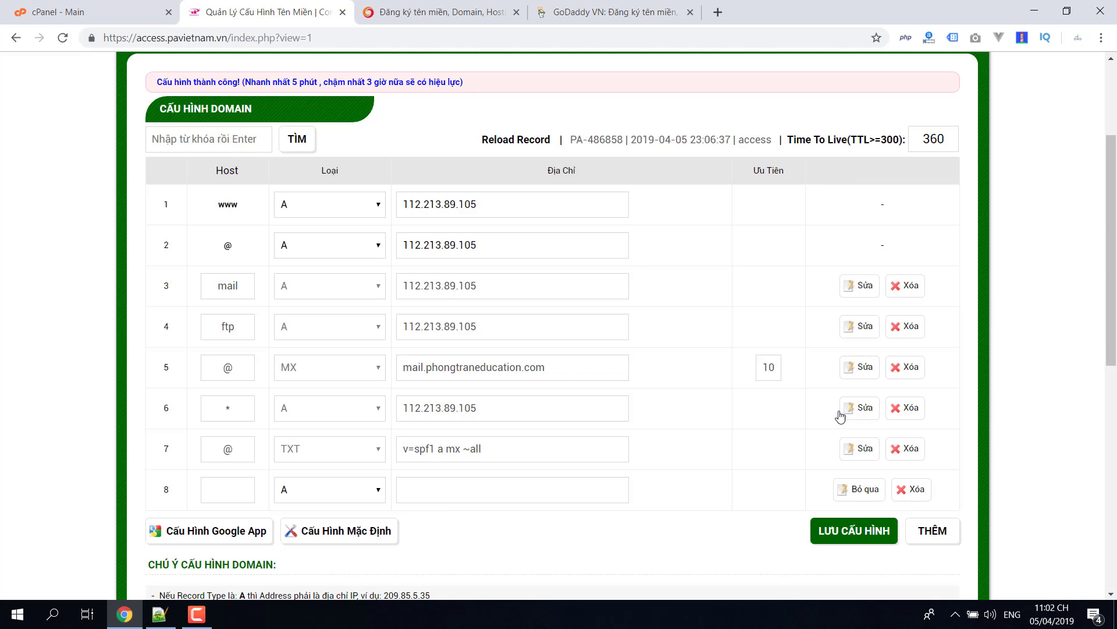
# - Find and open Command Prompt from Windows and begin a ping command
pyautogui.click(54, 614)
pyautogui.write('cmd')
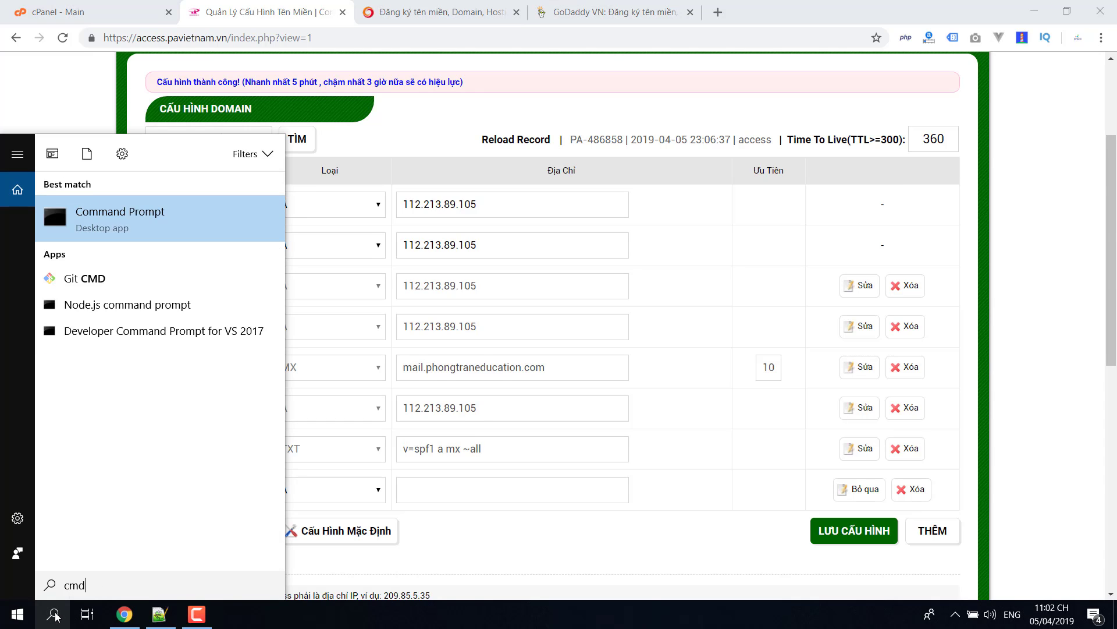
pyautogui.click(186, 226)
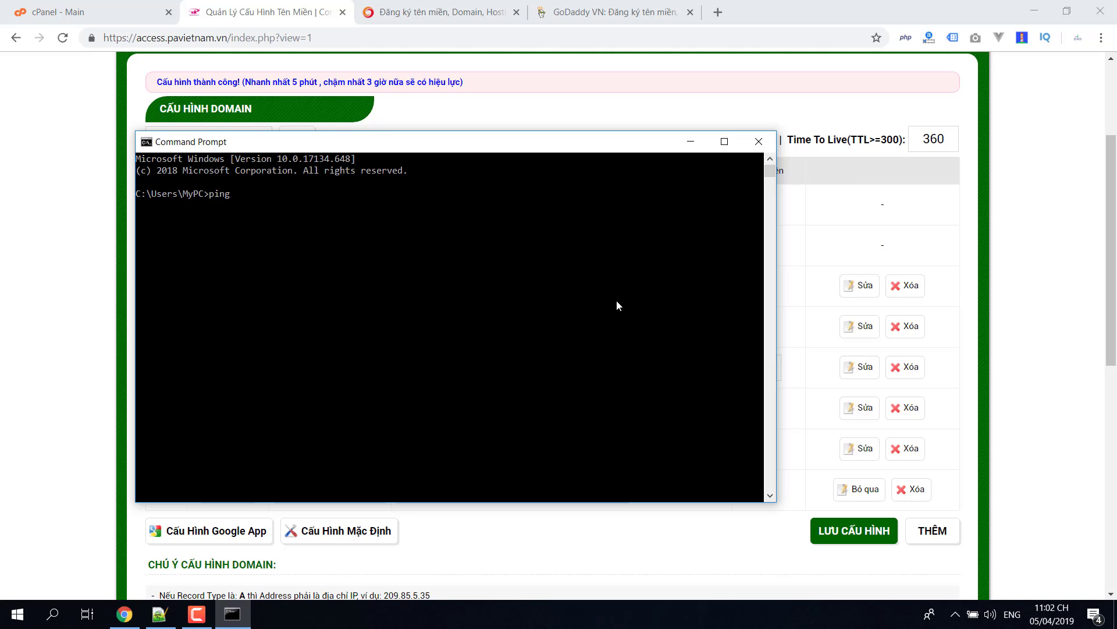
# - Copy the domain name phongtraneducation.com from the domain control panel's account details
pyautogui.click(1111, 238)
pyautogui.scroll(2, 933, 229)
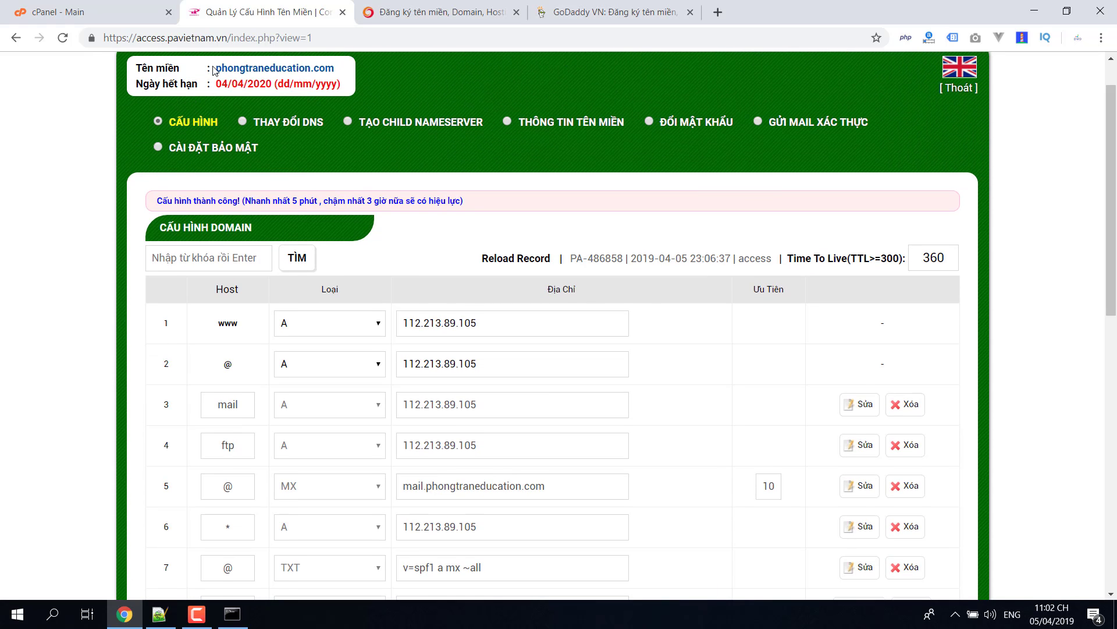
pyautogui.moveTo(215, 68); pyautogui.dragTo(334, 71)
pyautogui.hotkey('ctrl', 'c')
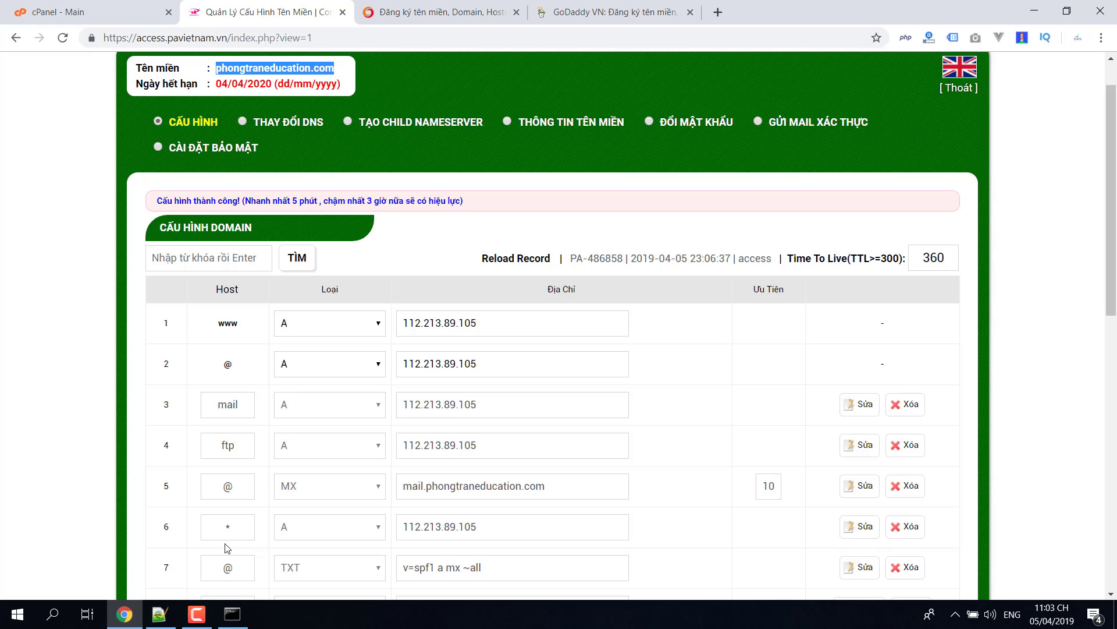
# - Run the ping on phongtraneducation.com in Command Prompt and check which IP address replies
pyautogui.click(233, 615)
pyautogui.rightClick(320, 190)
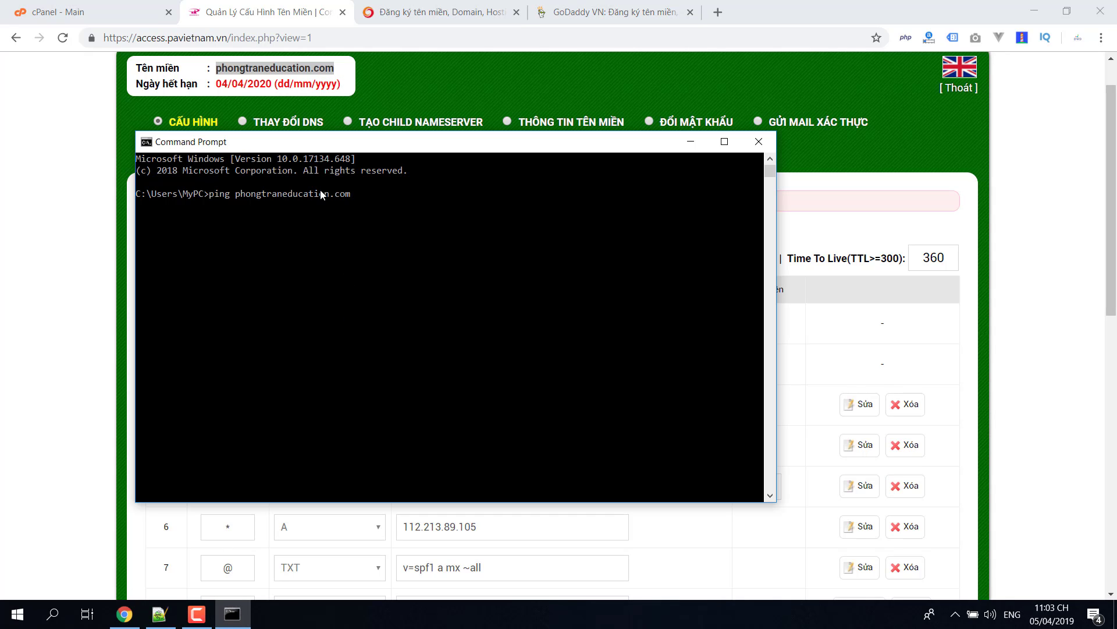
pyautogui.press('Return')
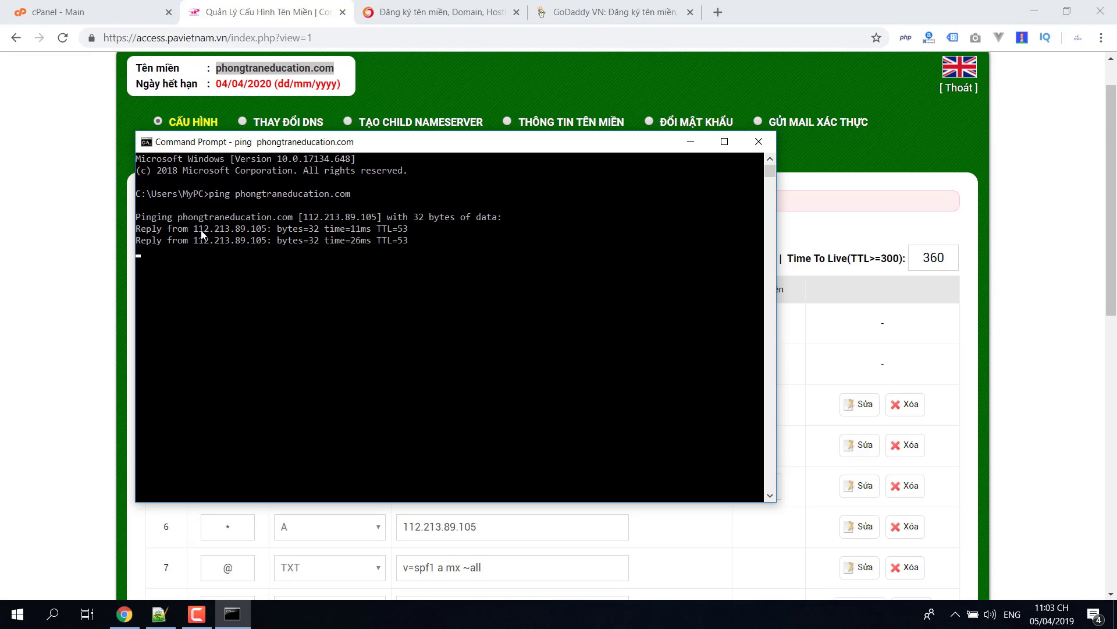
pyautogui.moveTo(194, 229); pyautogui.dragTo(271, 230)
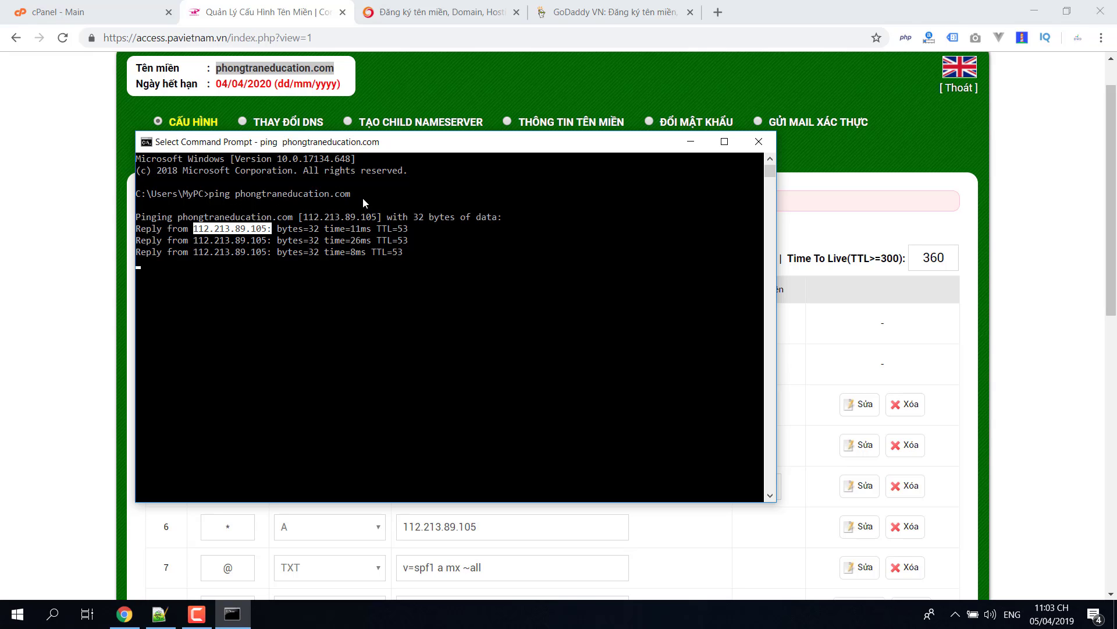
pyautogui.moveTo(365, 197); pyautogui.dragTo(251, 196)
pyautogui.moveTo(192, 230); pyautogui.dragTo(263, 232)
pyautogui.moveTo(234, 195); pyautogui.dragTo(335, 198)
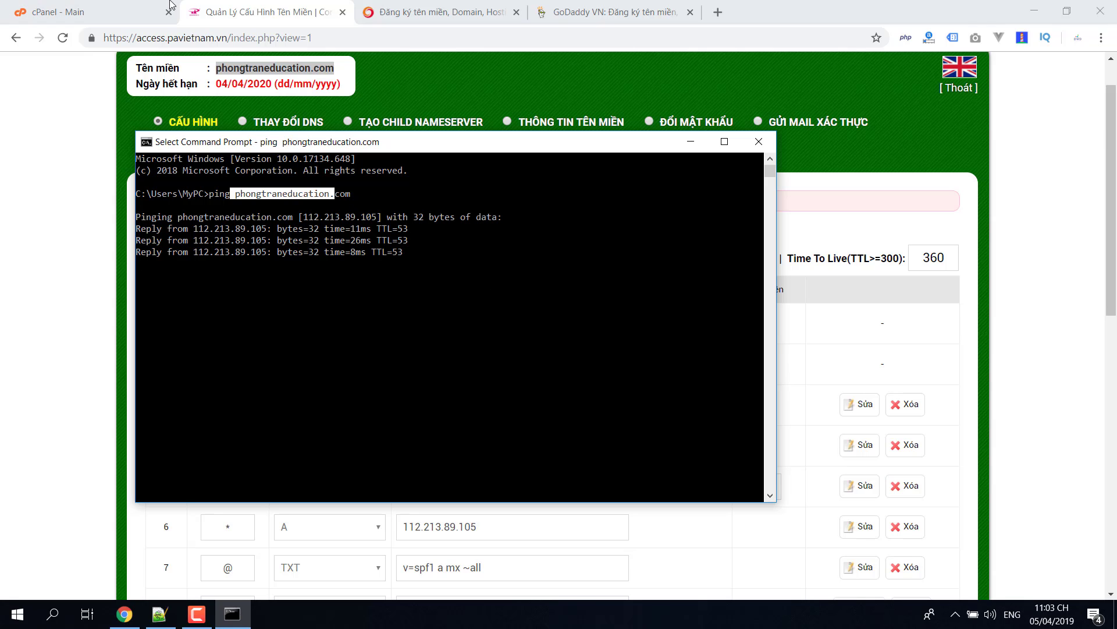
# - Create a new file named index.html in the public_html folder using cPanel's File Manager
pyautogui.click(77, 8)
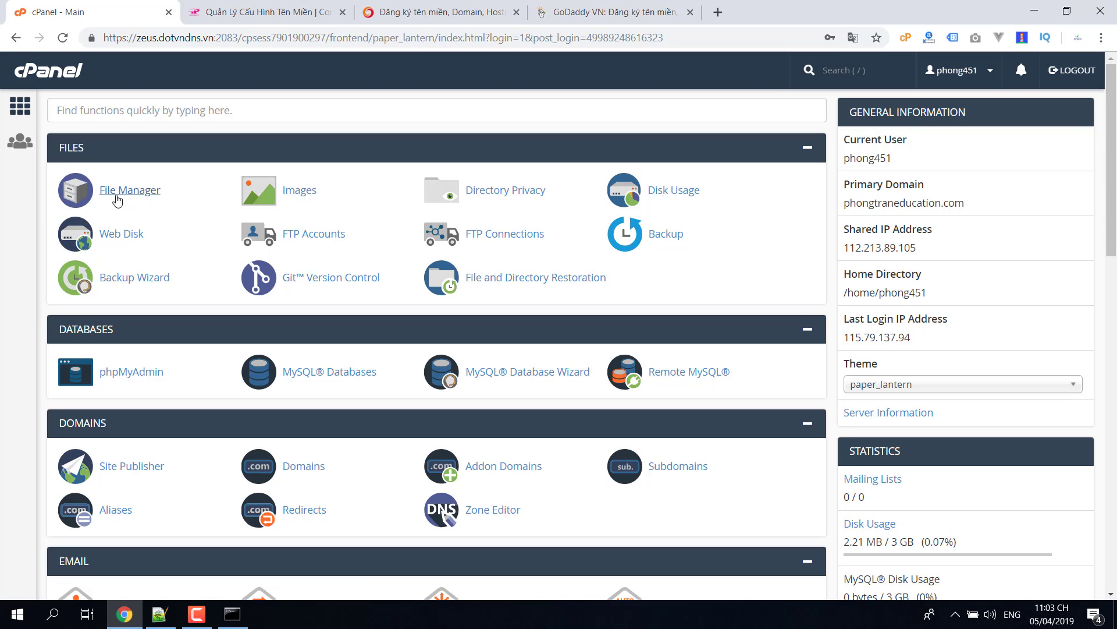
pyautogui.click(118, 201)
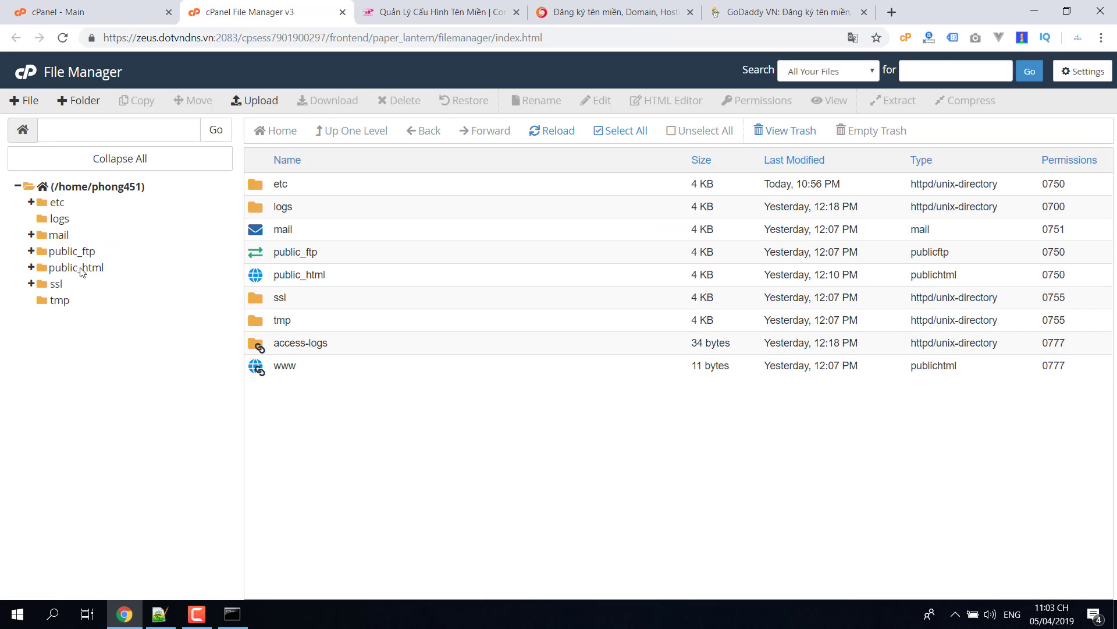
pyautogui.click(84, 269)
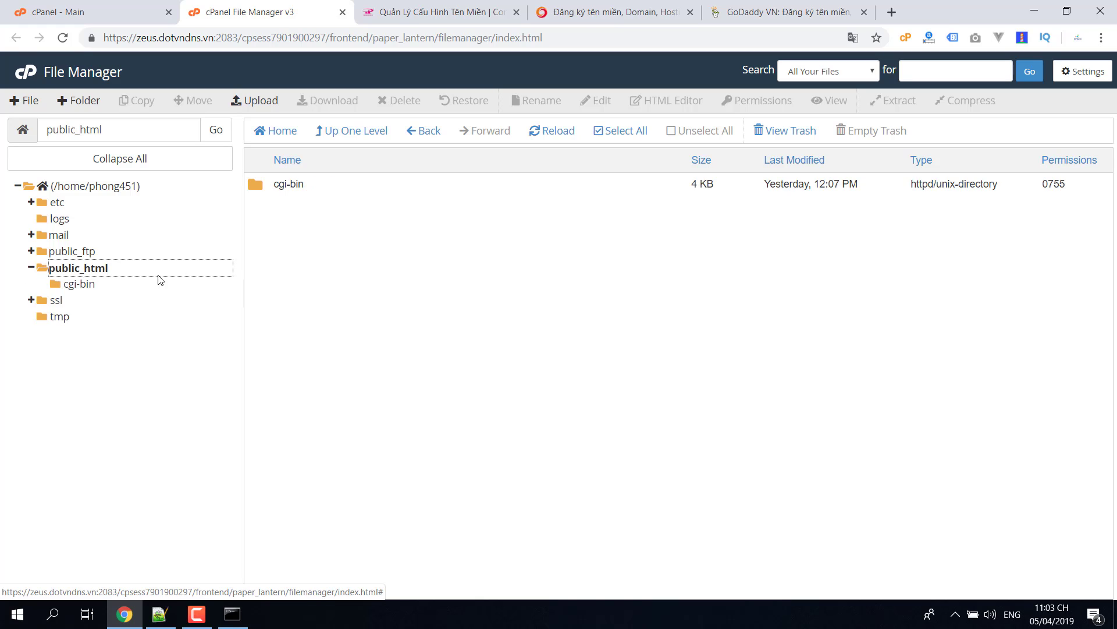
pyautogui.rightClick(292, 273)
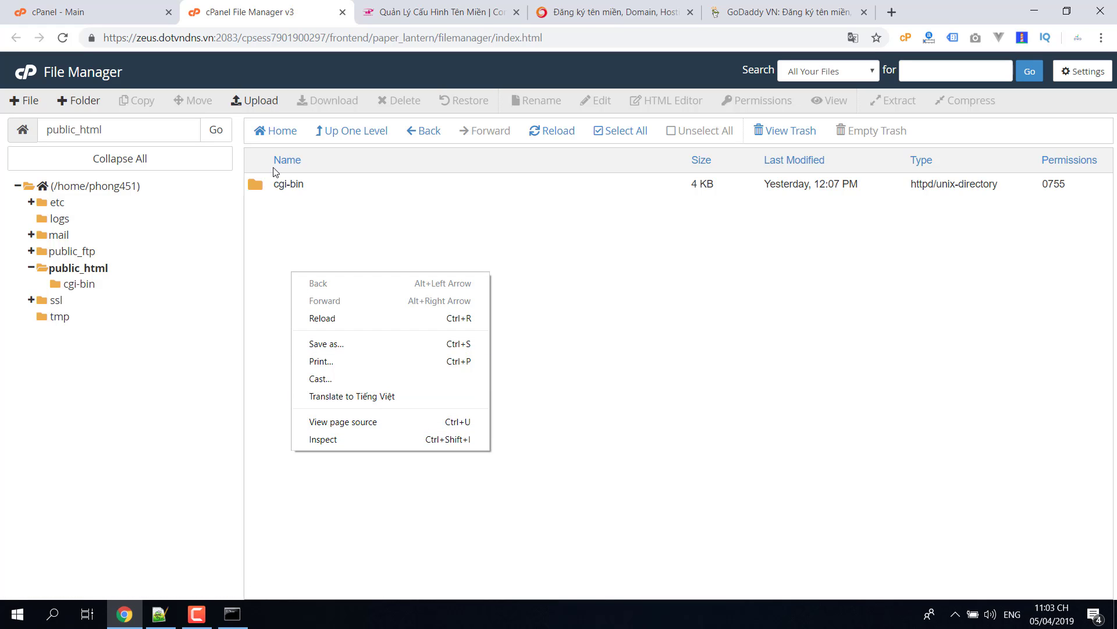
pyautogui.click(307, 229)
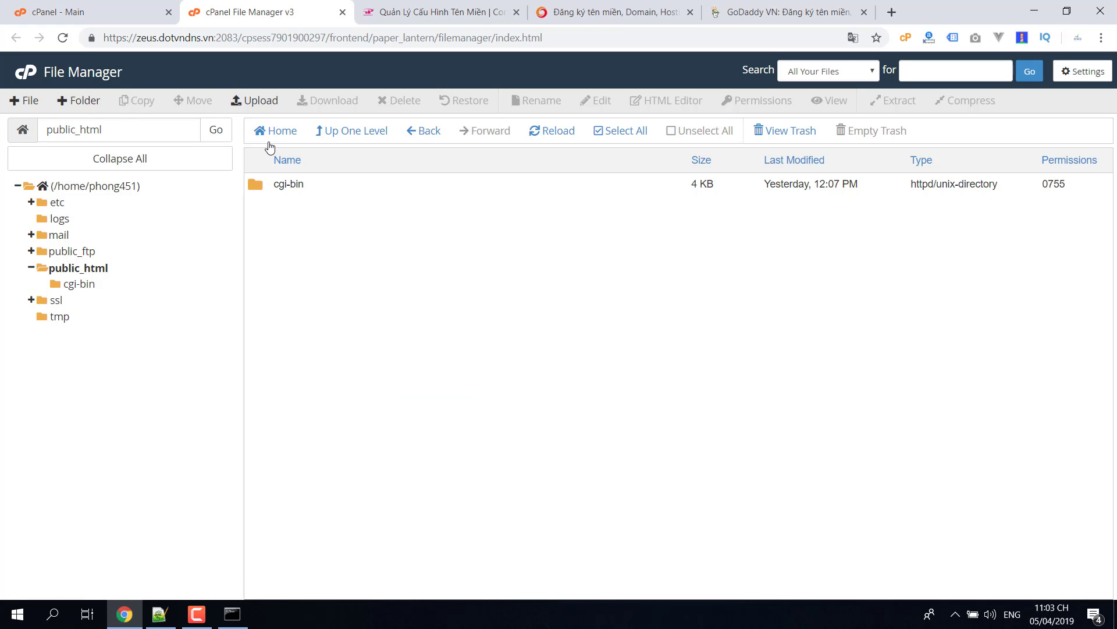
pyautogui.click(26, 101)
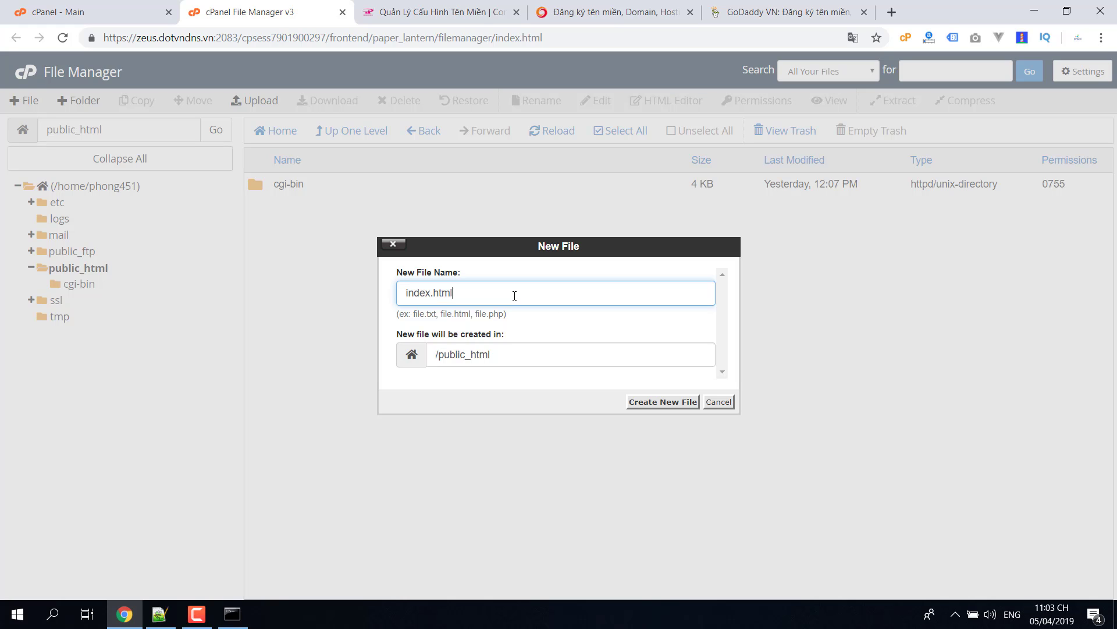
pyautogui.press('Return')
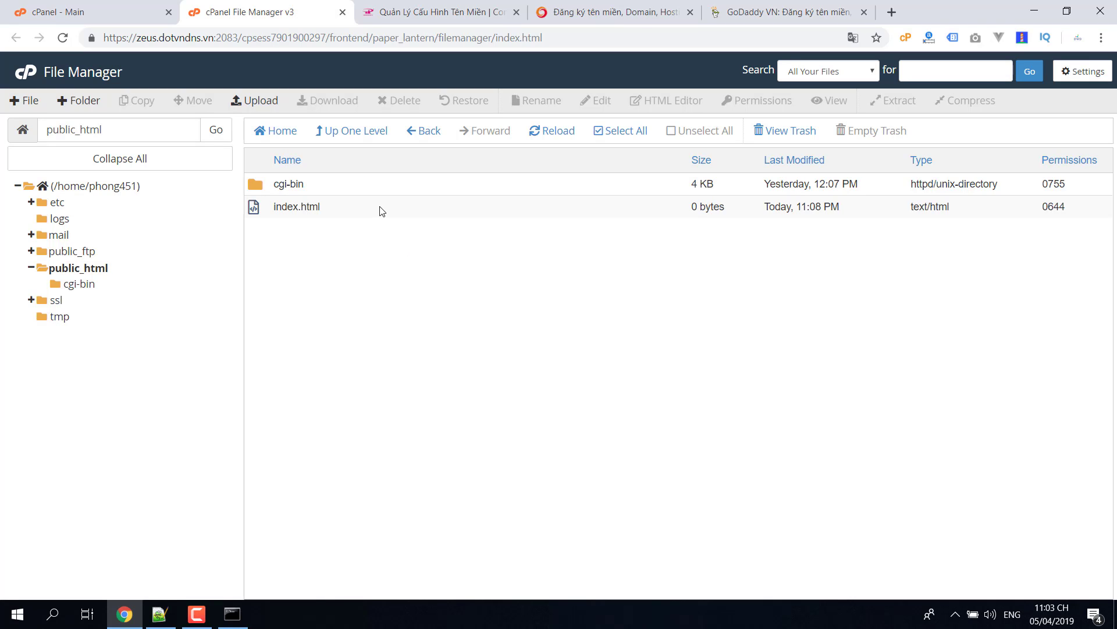
# - Open the new index.html file for editing, accepting the offered character encoding
pyautogui.rightClick(380, 206)
pyautogui.click(420, 261)
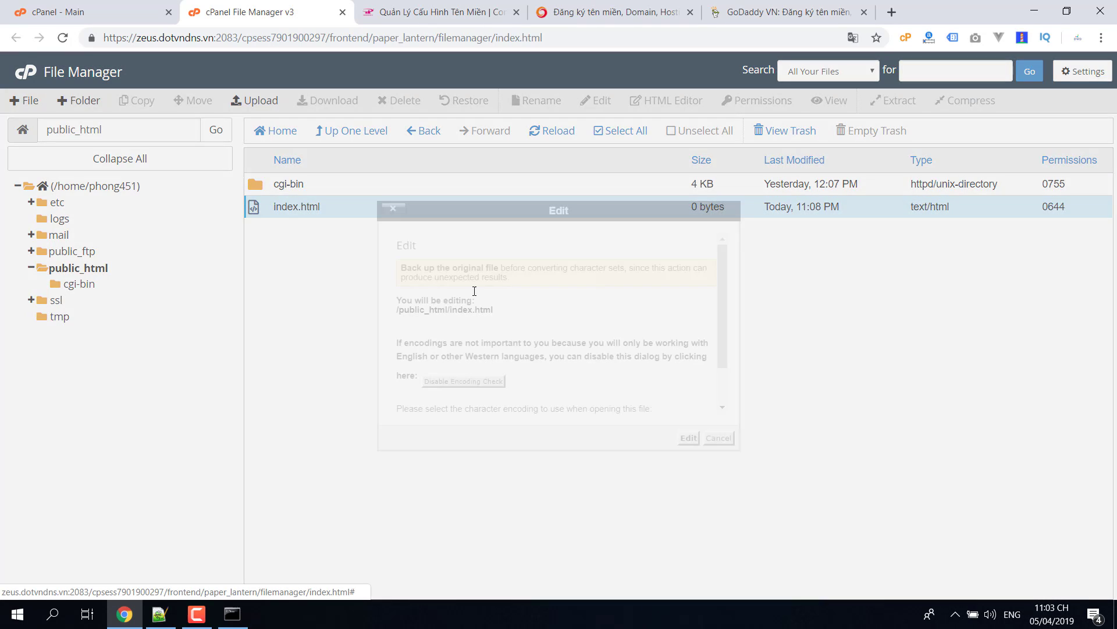
pyautogui.click(689, 438)
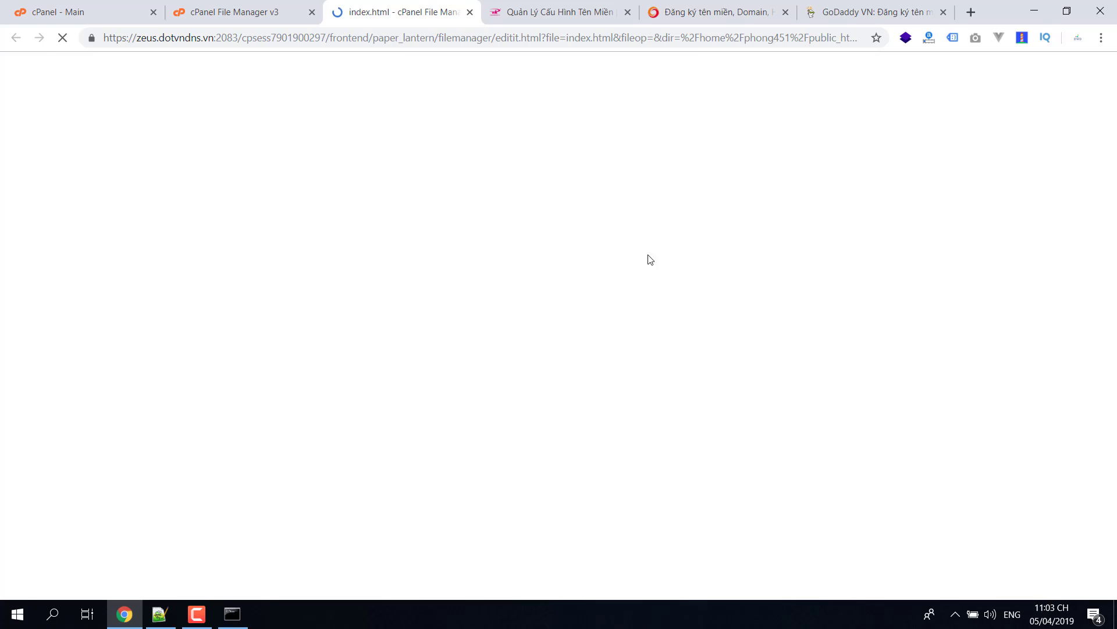
# - Write an html element in index.html containing a body with the text "Test Website"
pyautogui.write('M')
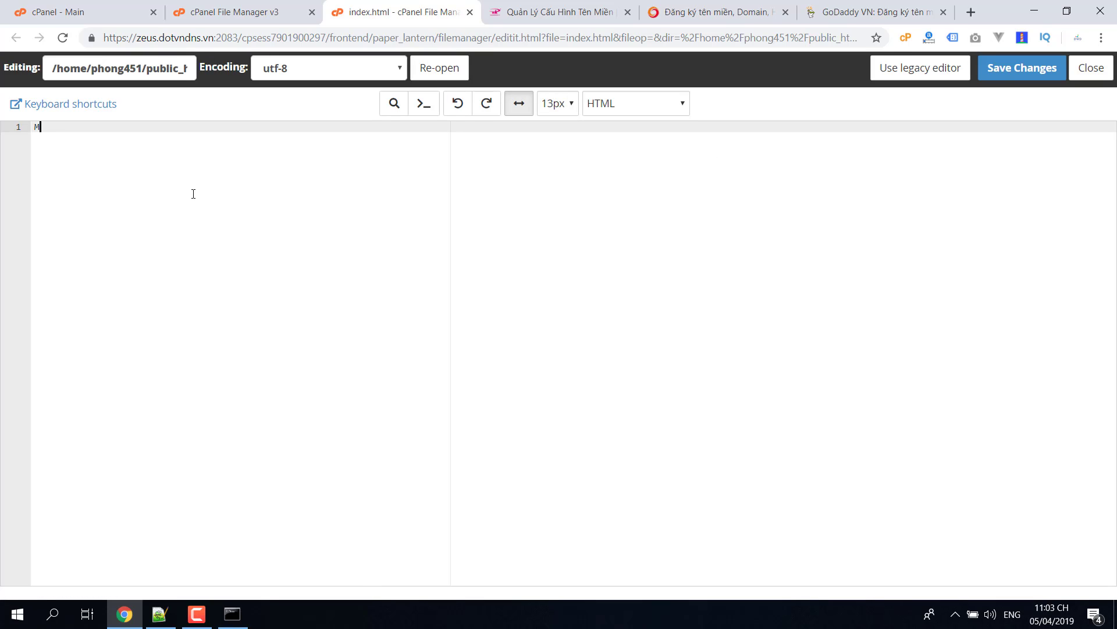
pyautogui.write('o')
pyautogui.press('BackSpace')
pyautogui.press('BackSpace')
pyautogui.write('<html>')
pyautogui.press('Return')
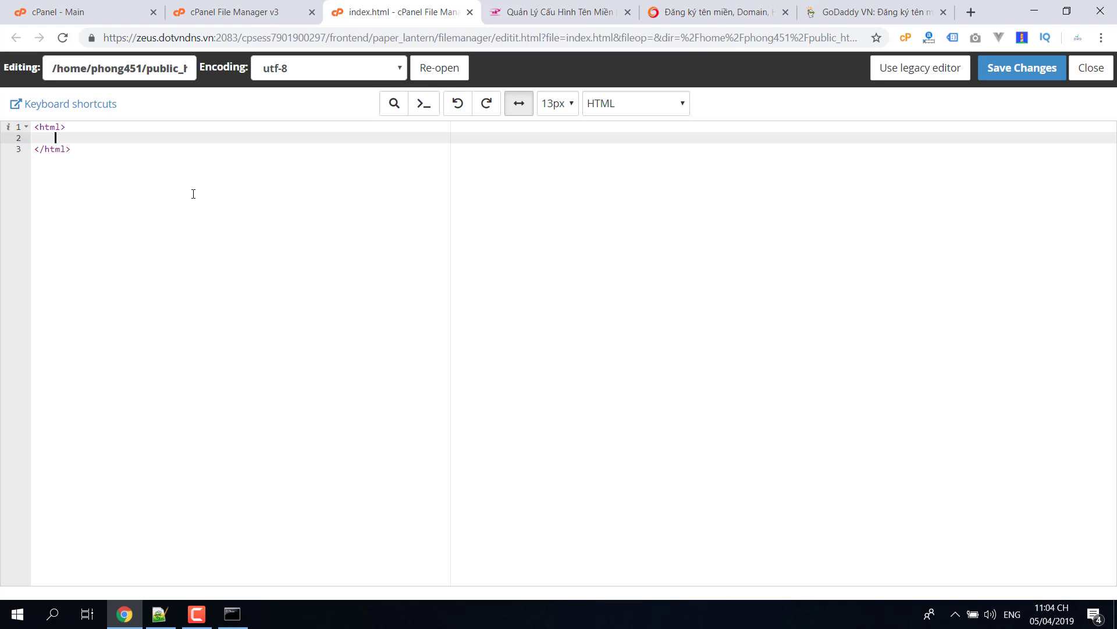
pyautogui.write('<')
pyautogui.write('body>')
pyautogui.write('Test Wb')
pyautogui.write('bsut')
pyautogui.press('BackSpace')
pyautogui.press('BackSpace')
pyautogui.write('ite')
# - Add a head with the title "My Web" above the body, and save the changes to index.html
pyautogui.press('Up')
pyautogui.press('Return')
pyautogui.write('<')
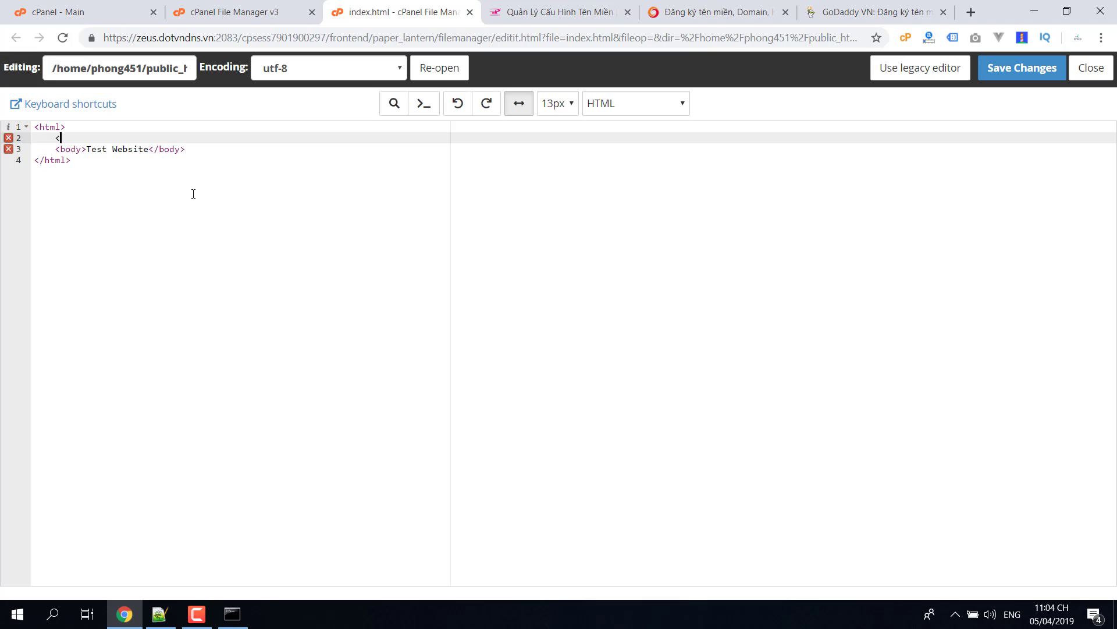
pyautogui.write('head>')
pyautogui.press('Return')
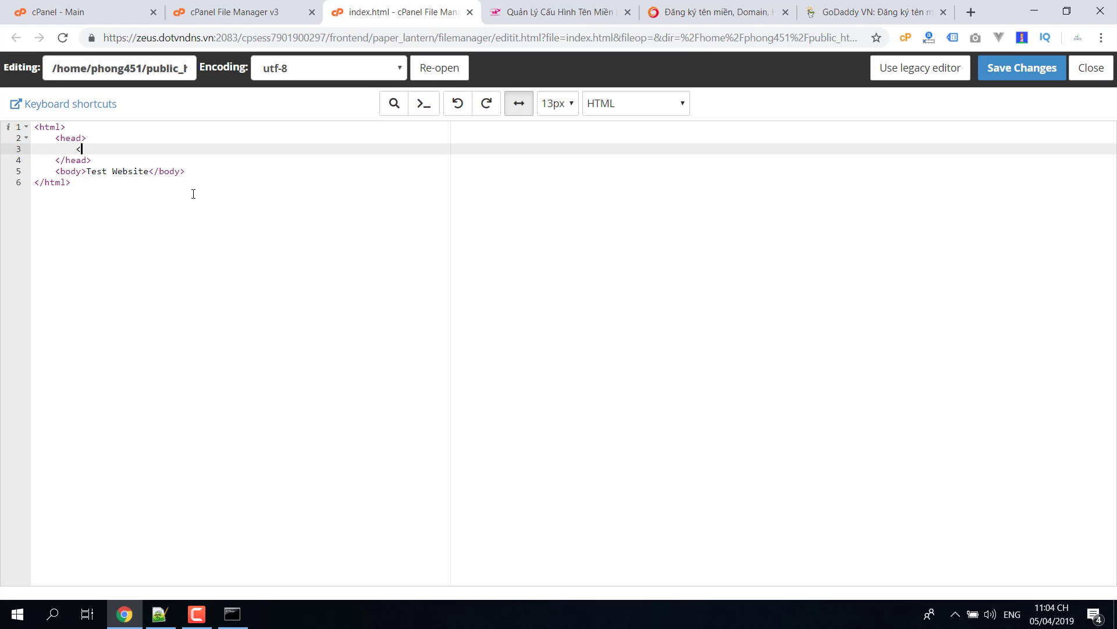
pyautogui.write('<tu')
pyautogui.write('itl')
pyautogui.write('e')
pyautogui.write('>')
pyautogui.press('Return')
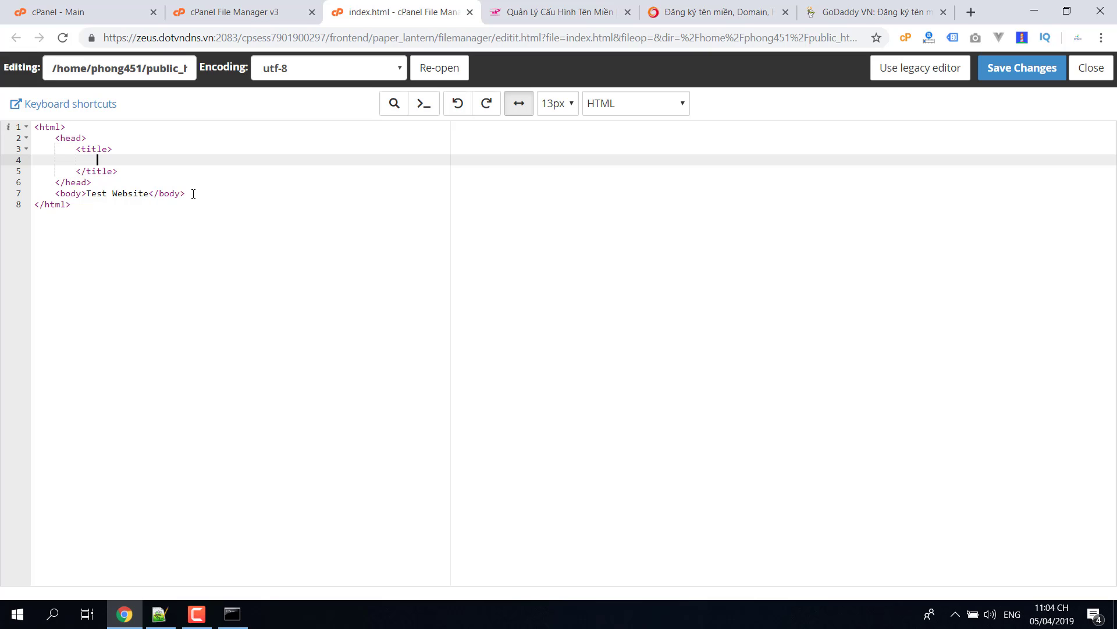
pyautogui.write('My Web')
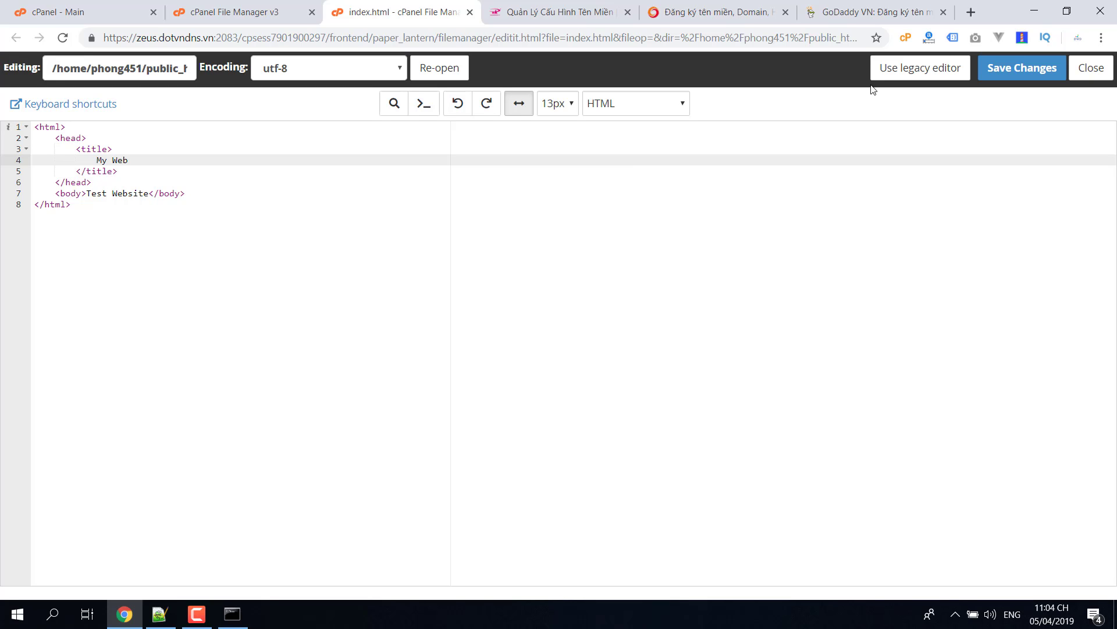
pyautogui.click(1020, 67)
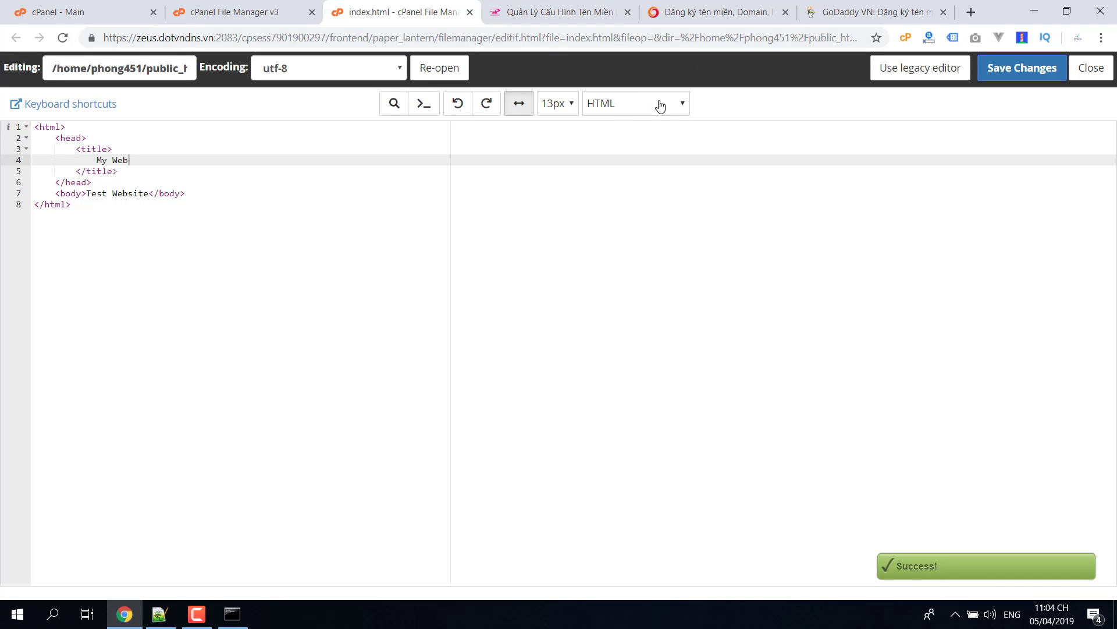
# - Load phongtraneducation.com in a new browser tab and check the page's text, title and address
pyautogui.click(970, 12)
pyautogui.hotkey('ctrl', 'v')
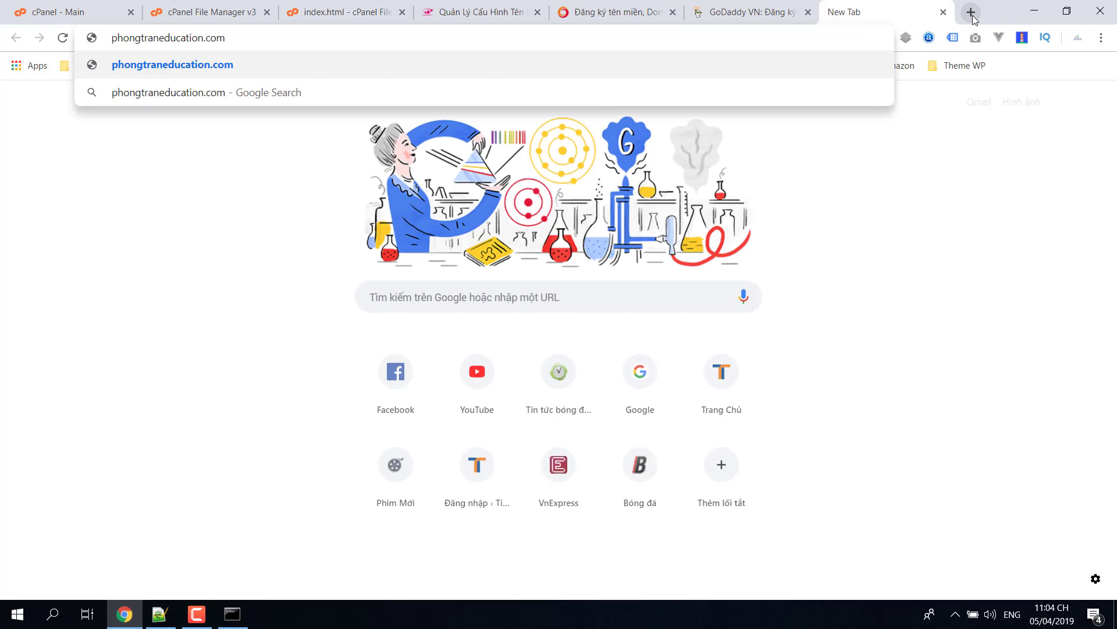
pyautogui.press('Return')
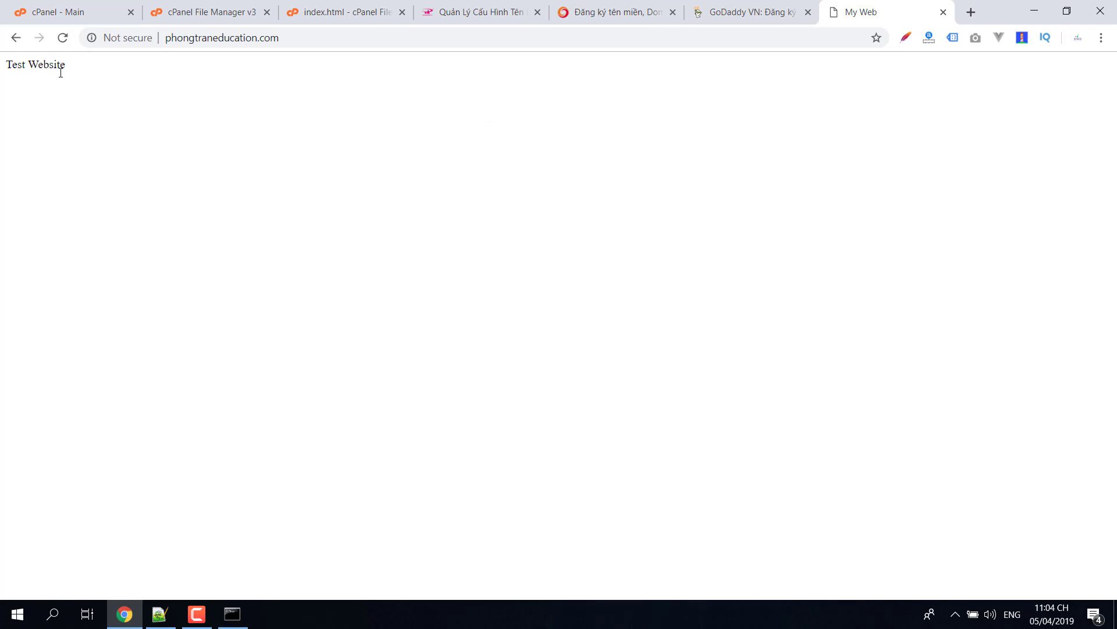
pyautogui.moveTo(79, 67); pyautogui.dragTo(5, 67)
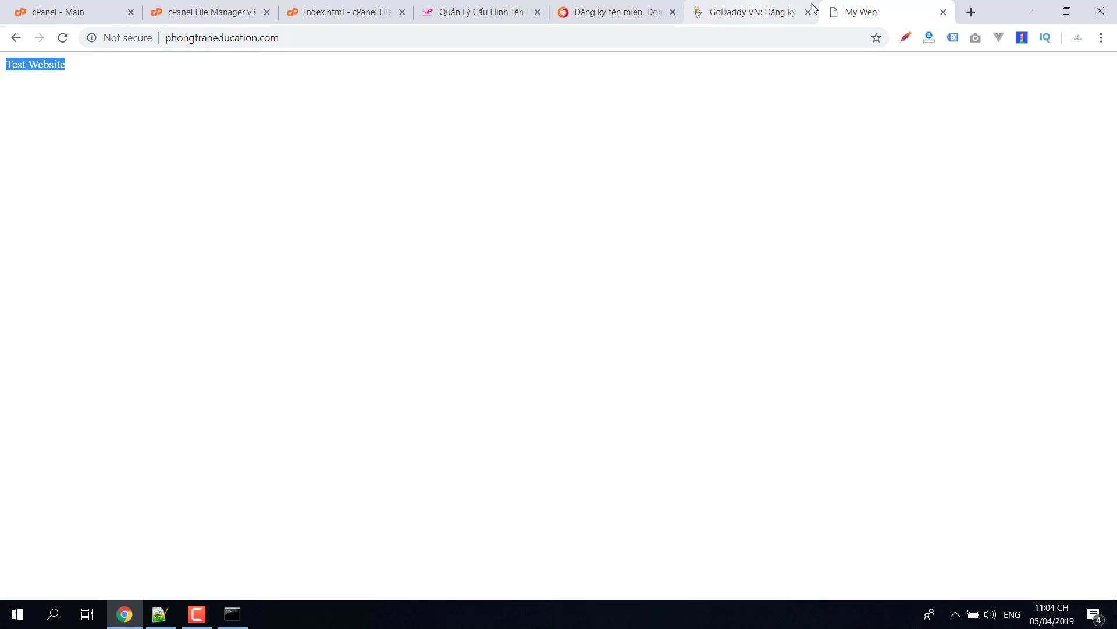
pyautogui.moveTo(881, 17)
pyautogui.mouseDown()
pyautogui.moveTo(852, 12)
pyautogui.moveTo(860, 16)
pyautogui.mouseUp()
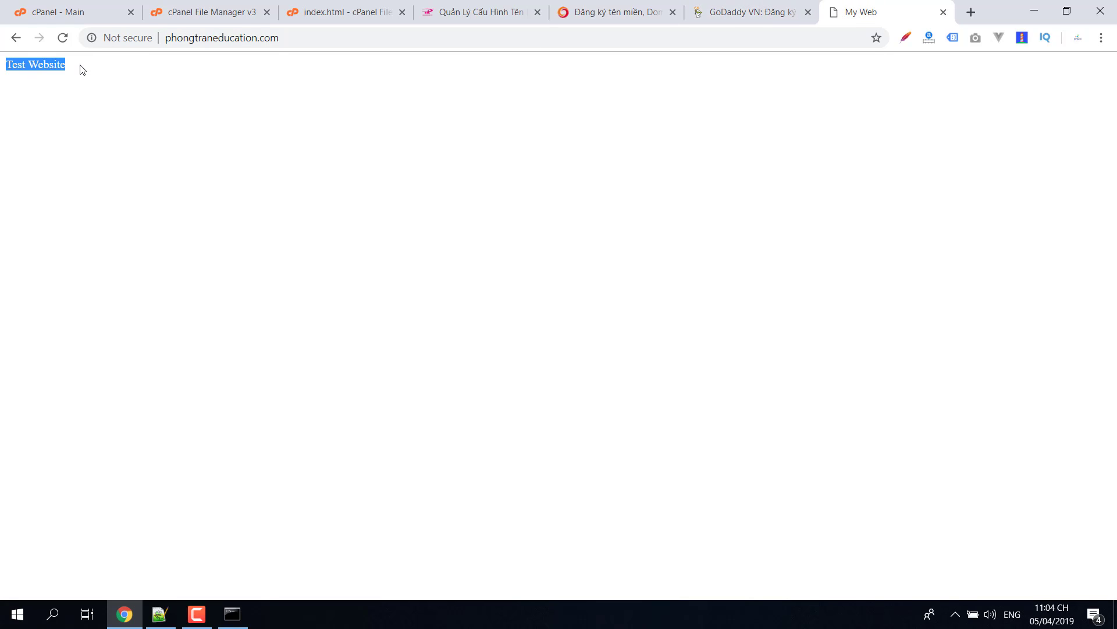
pyautogui.click(21, 62)
pyautogui.moveTo(7, 65); pyautogui.dragTo(97, 65)
pyautogui.click(98, 66)
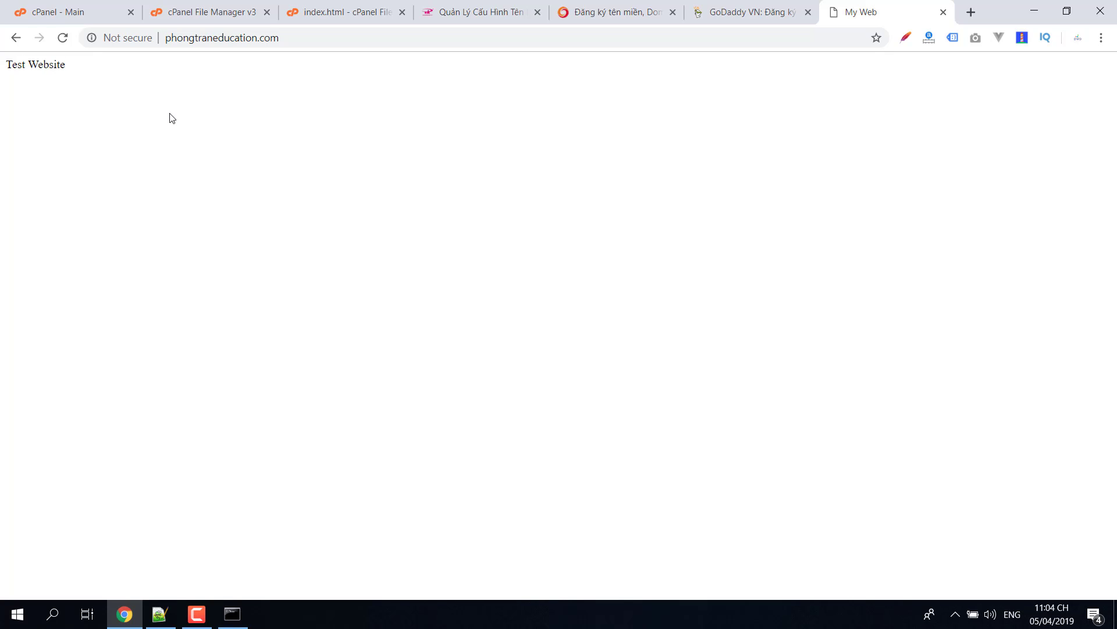
pyautogui.click(299, 39)
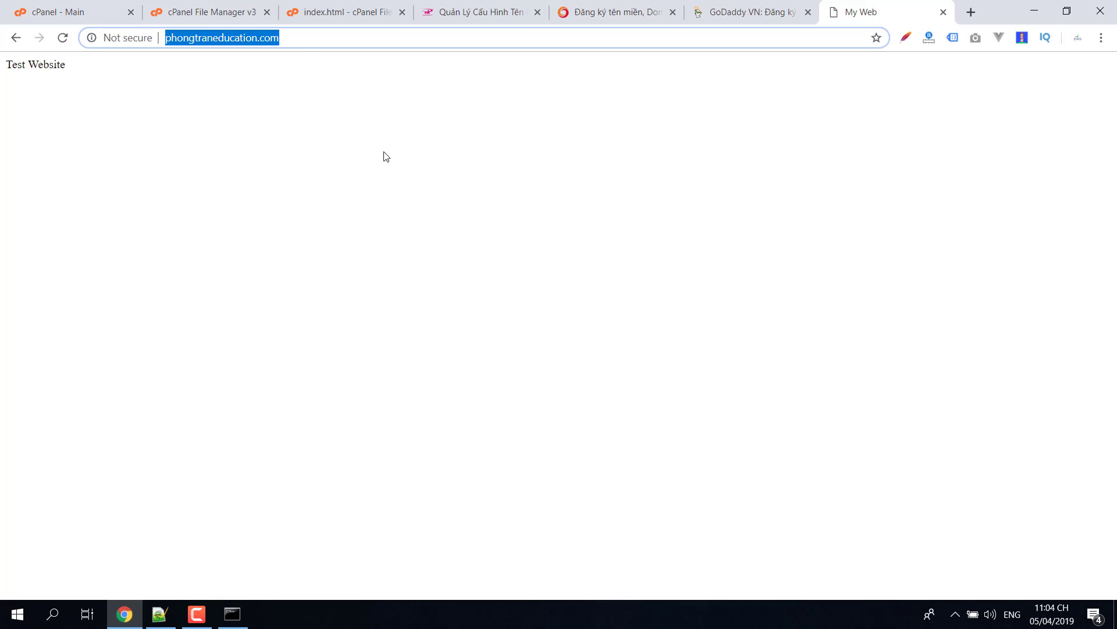
# - Return to the public_html folder in cPanel's File Manager
pyautogui.click(98, 18)
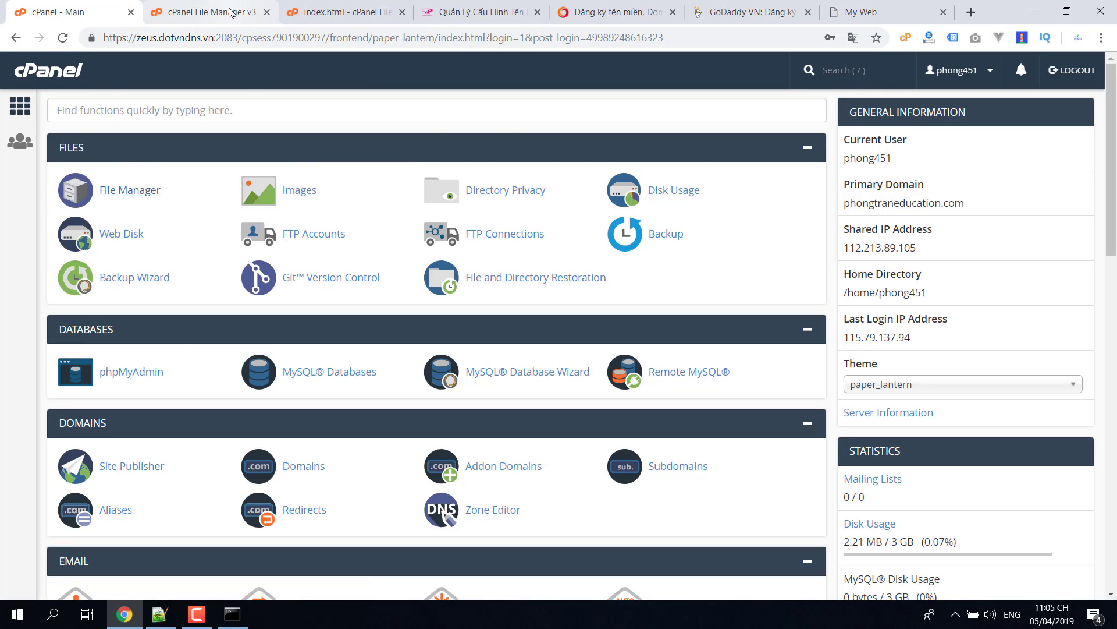
pyautogui.click(231, 13)
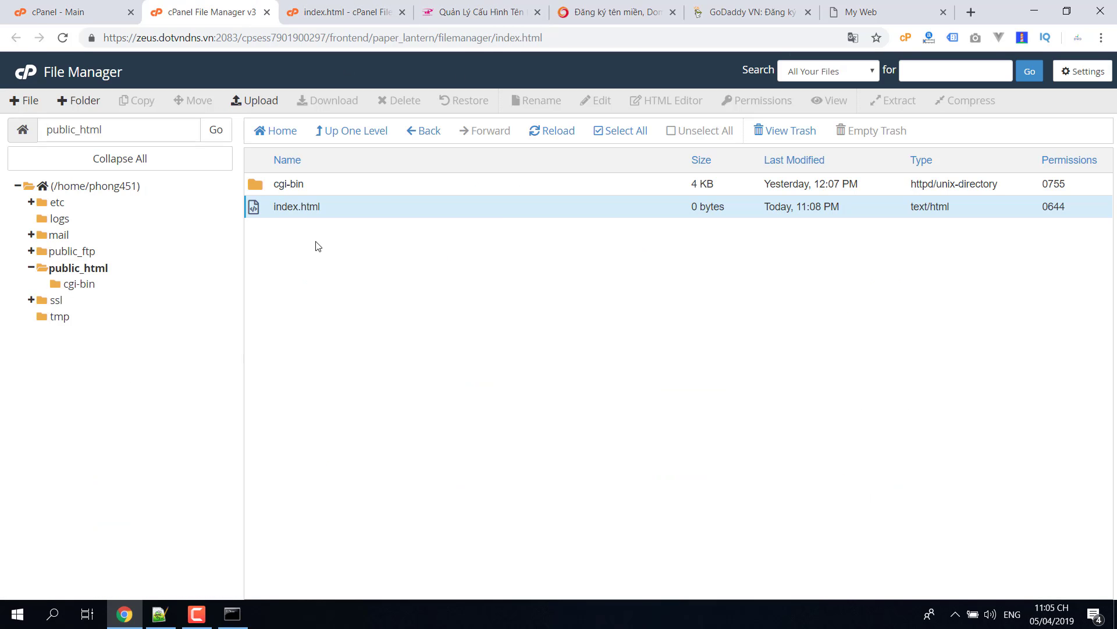